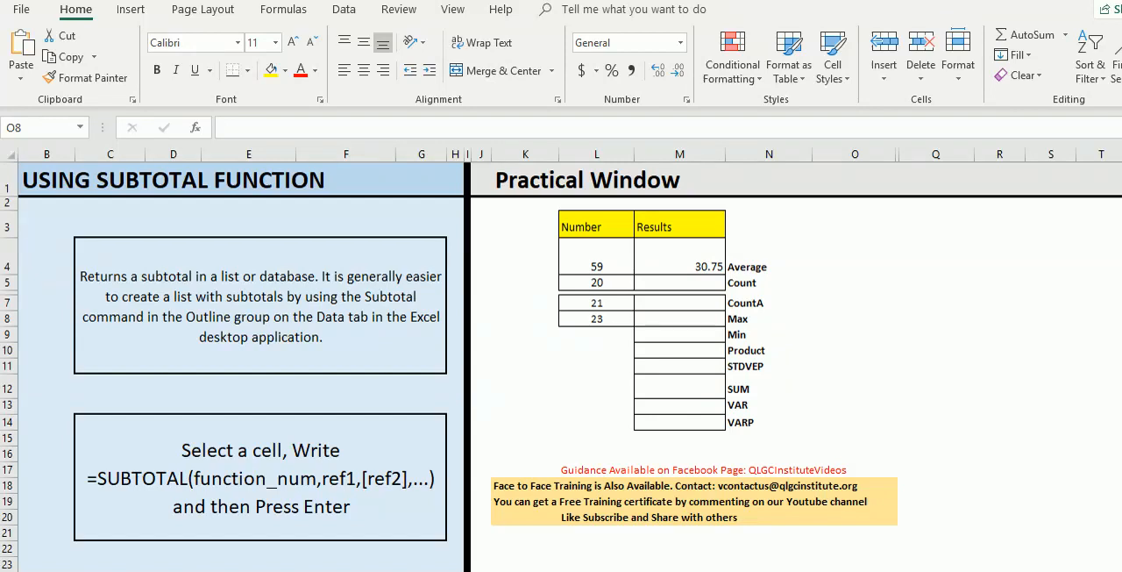
- Examine the function labels beside the Results column, from Average in N4 through VARP in N14
left_click(769, 261)
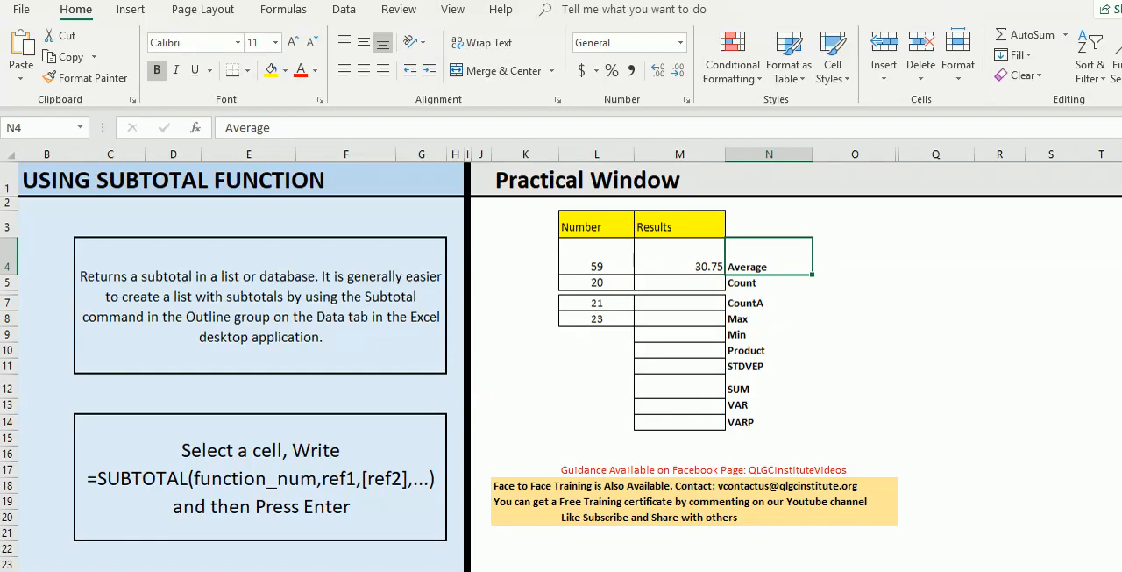
left_click(769, 283)
left_click(769, 302)
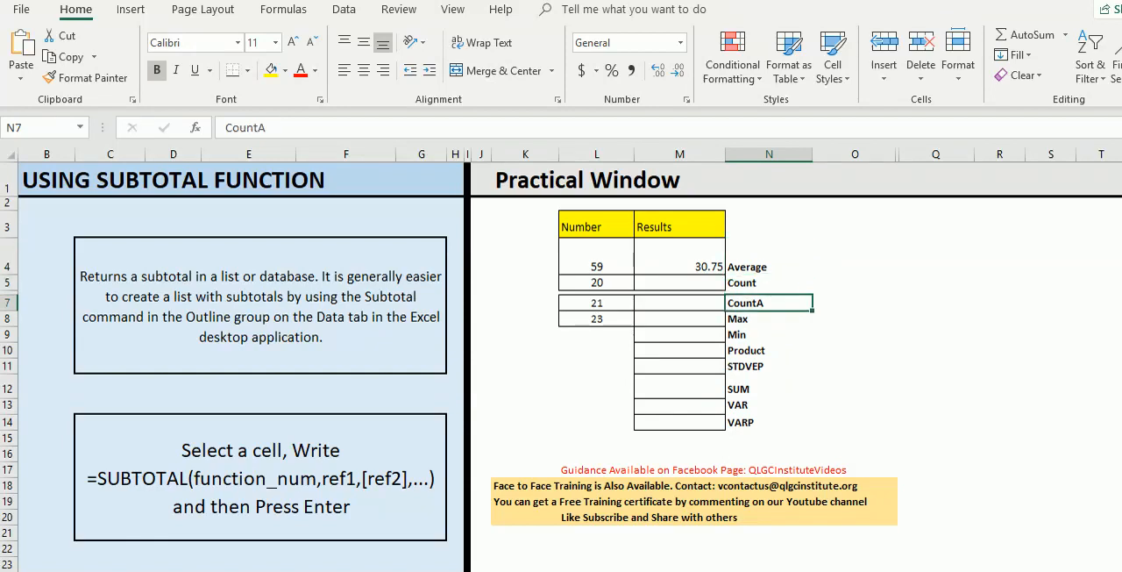
left_click(769, 318)
left_click(769, 334)
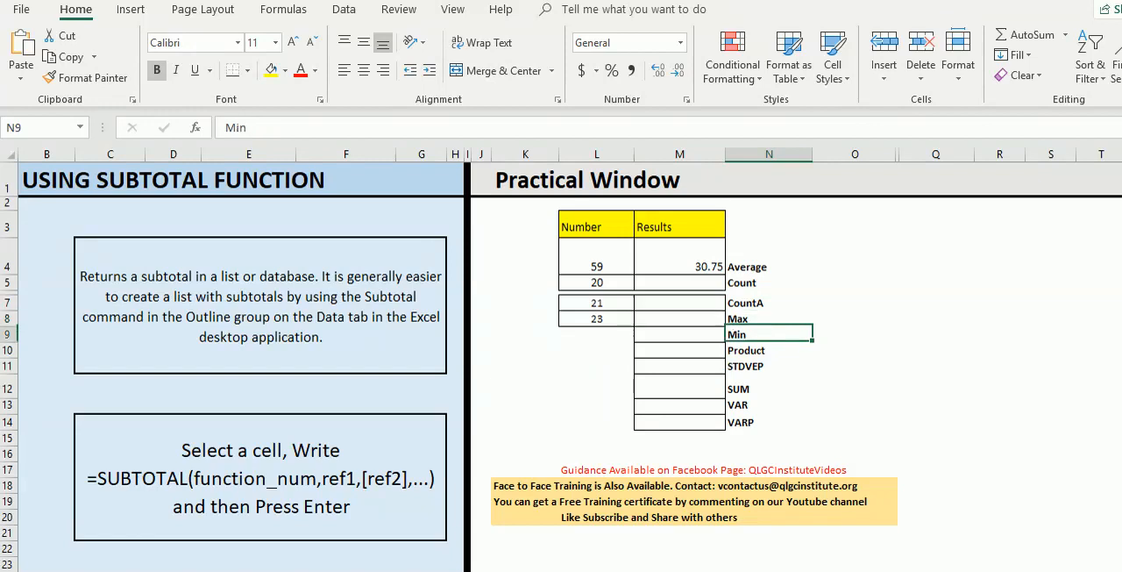
left_click(769, 349)
left_click(769, 366)
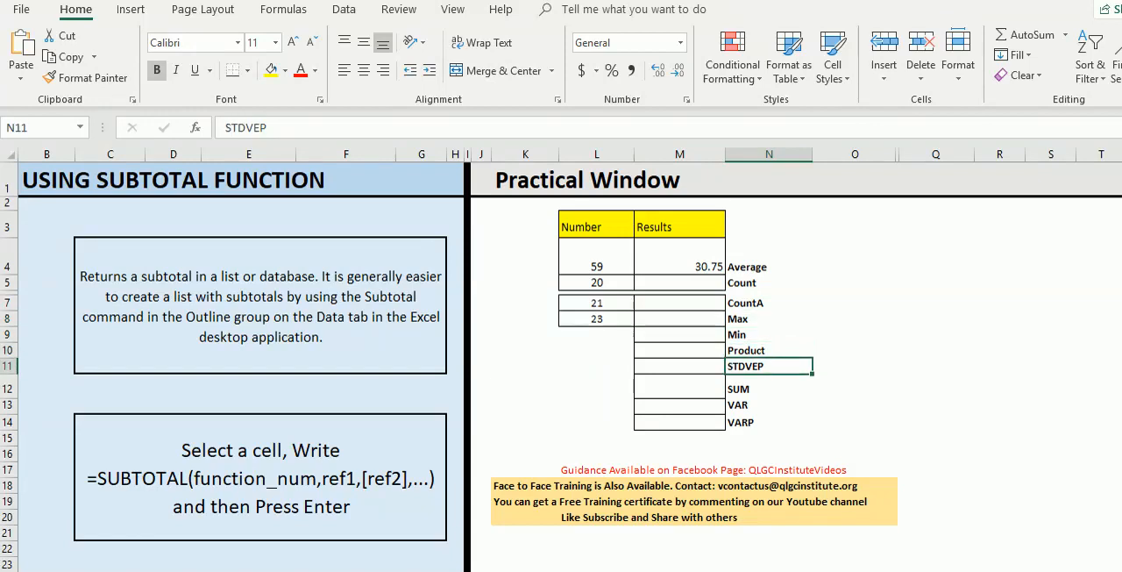
left_click(769, 388)
left_click(769, 405)
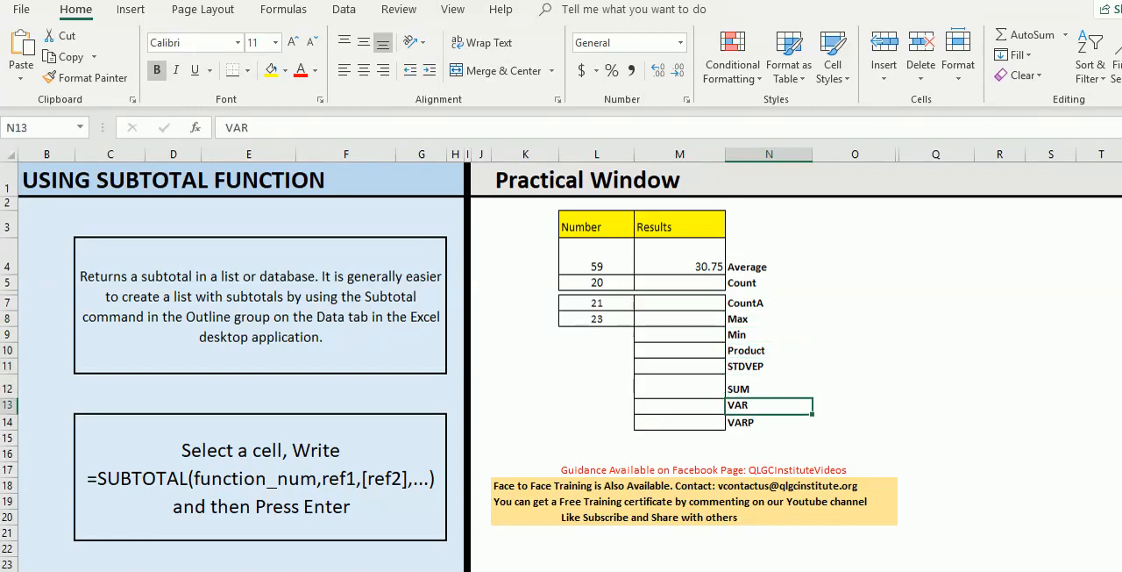
left_click(769, 423)
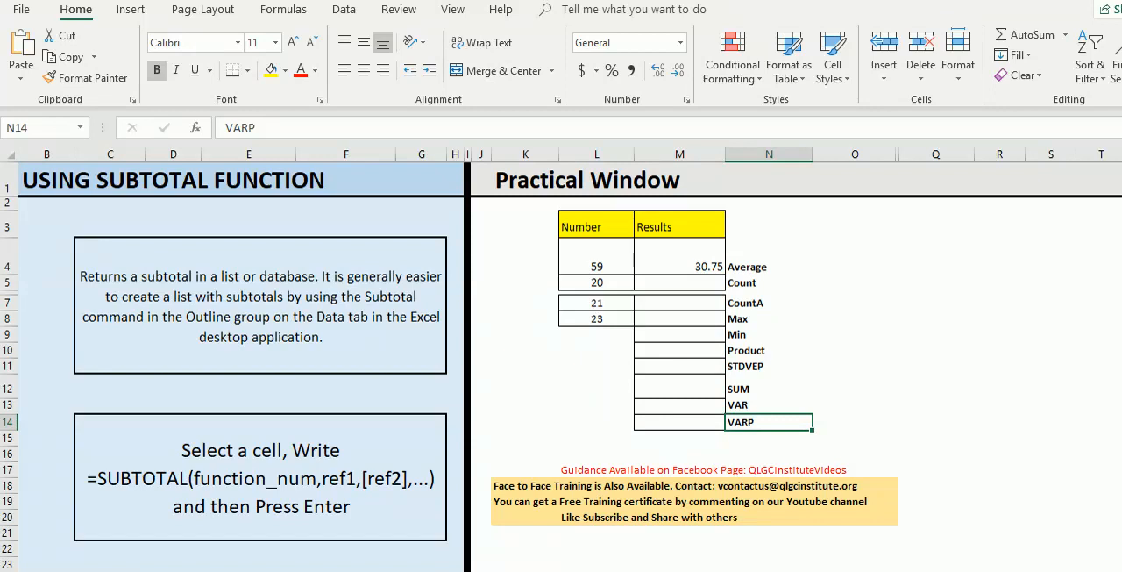
left_click(768, 388)
left_click(935, 387)
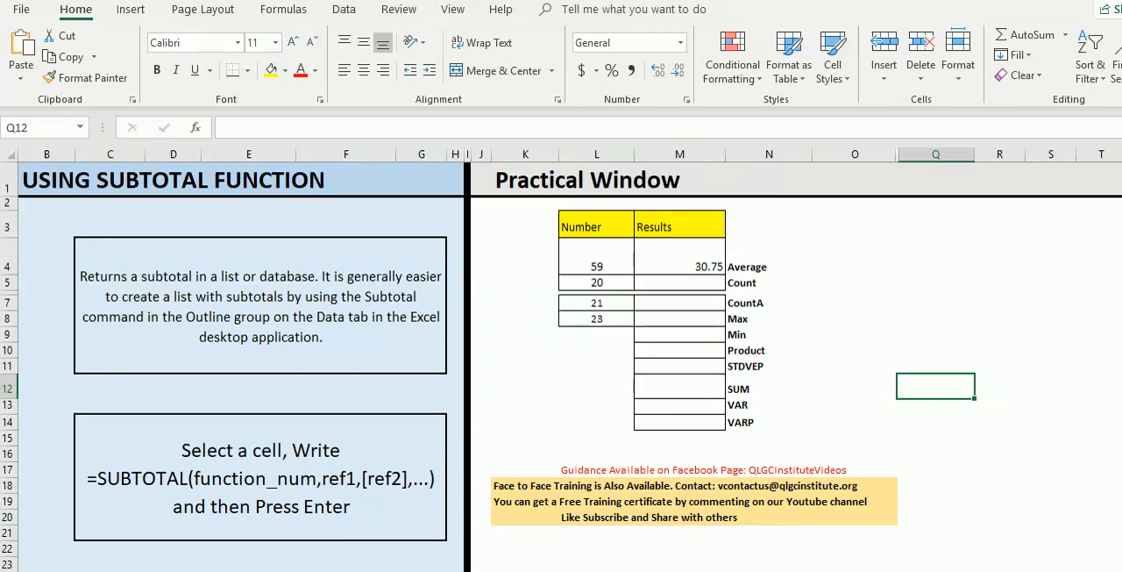
- Start a new SUBTOTAL formula in the Average result cell M4 with function number 1
left_click(679, 257)
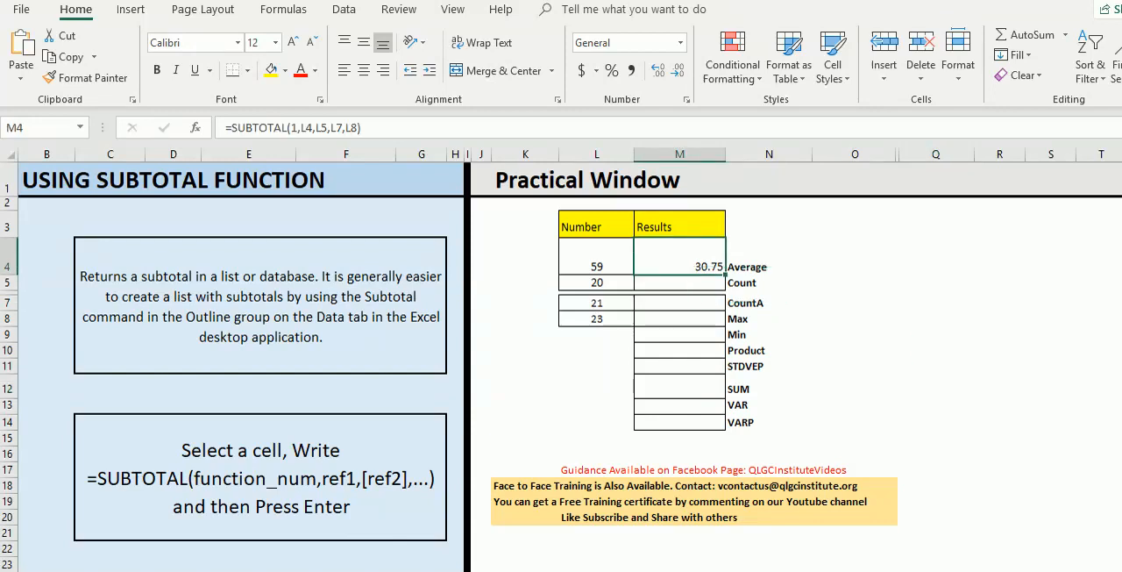
type("=")
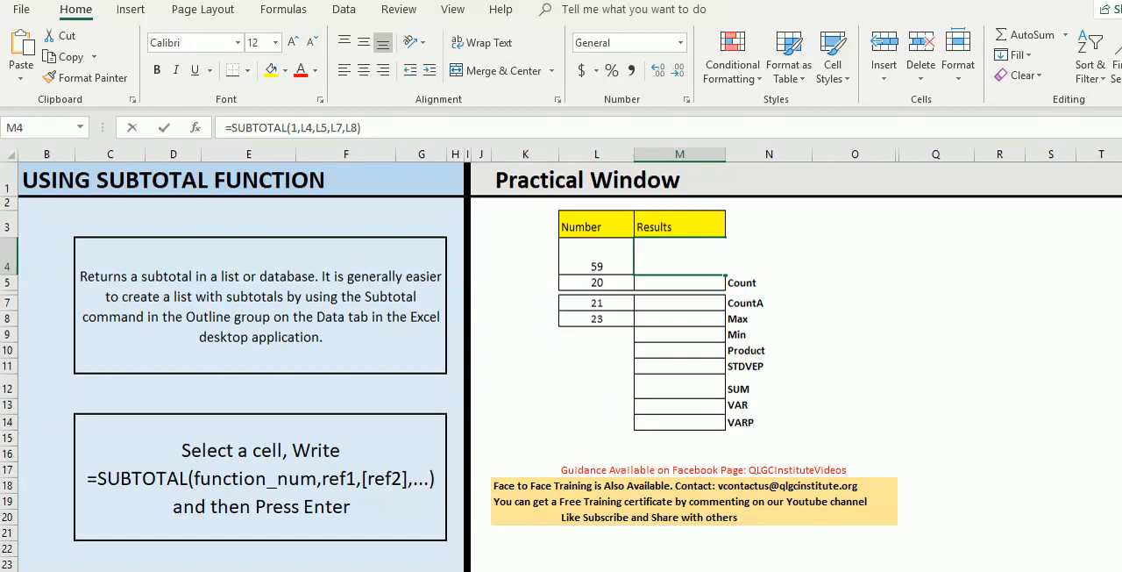
type("subt")
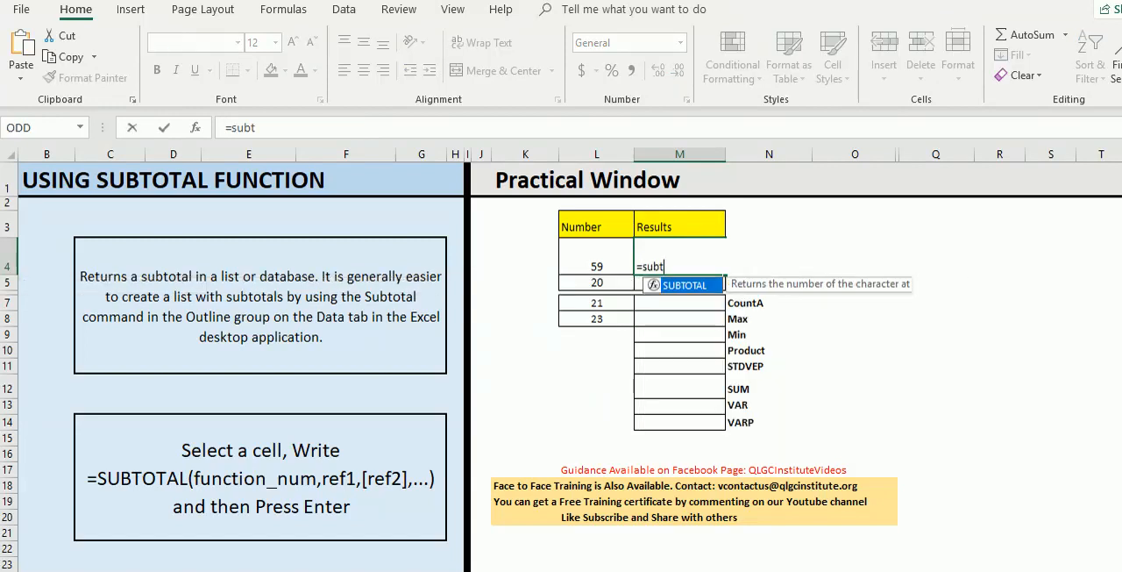
type("otal")
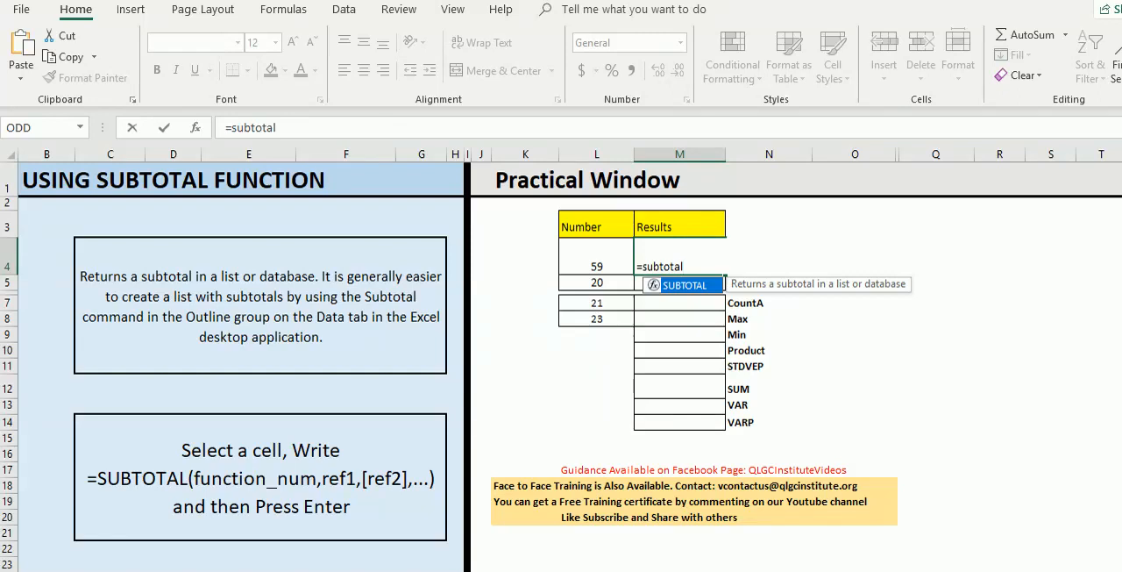
key("Tab")
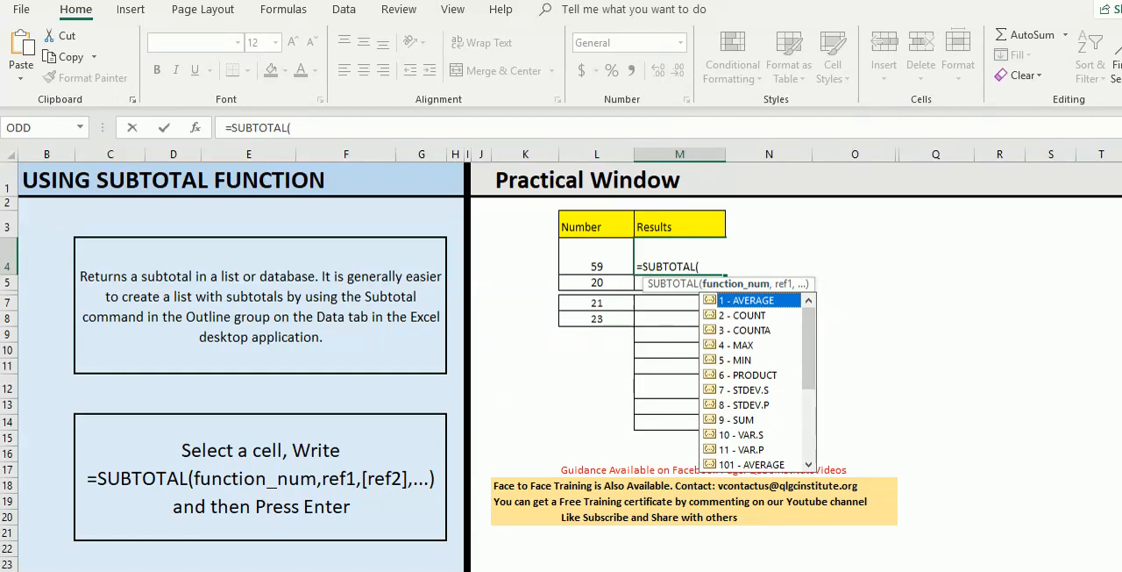
key("Escape")
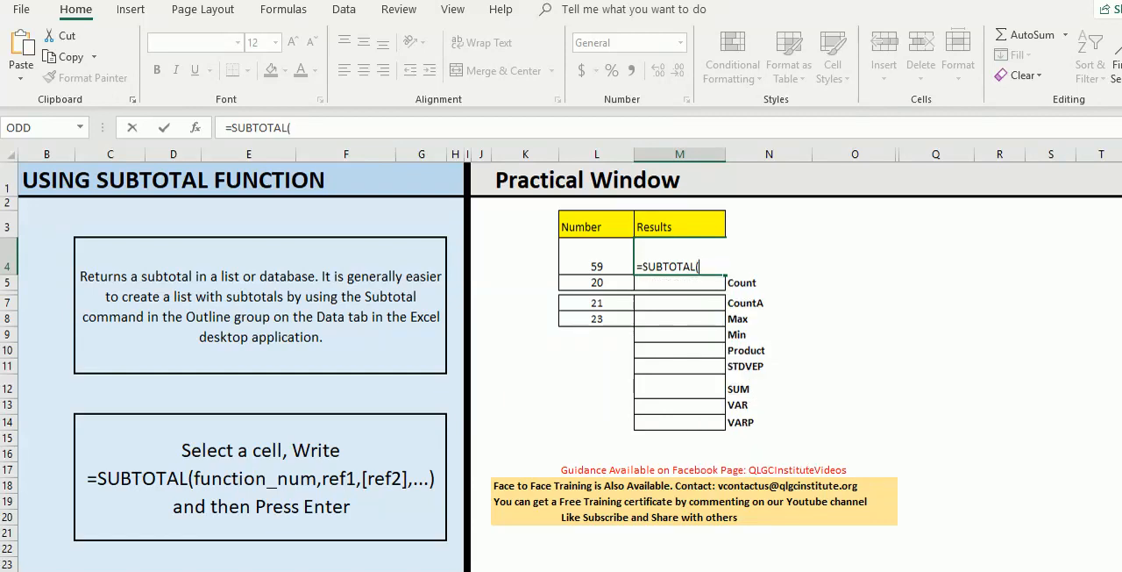
type("1")
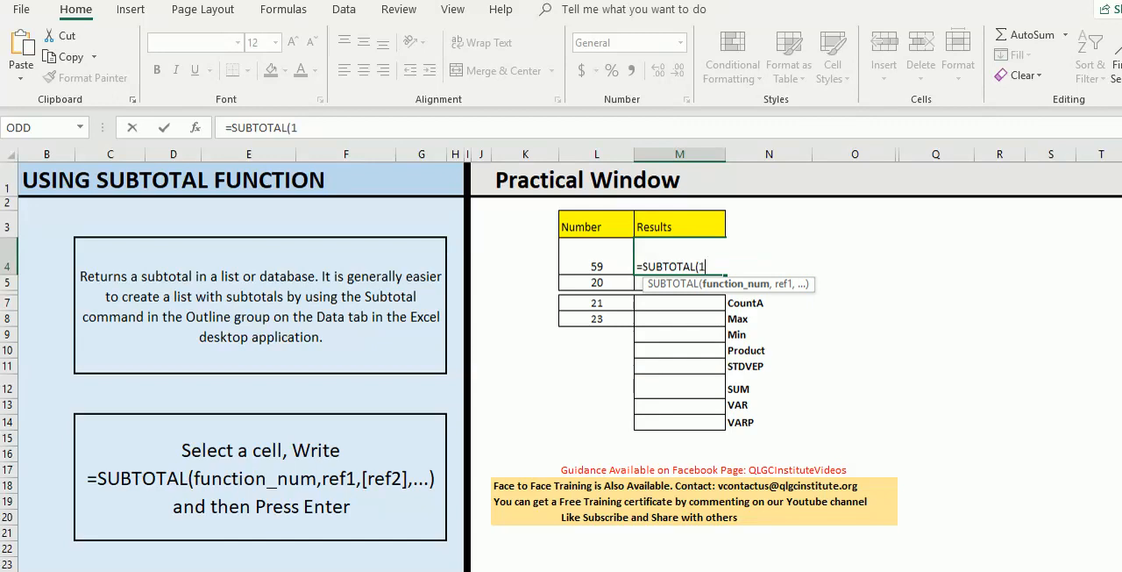
type(",")
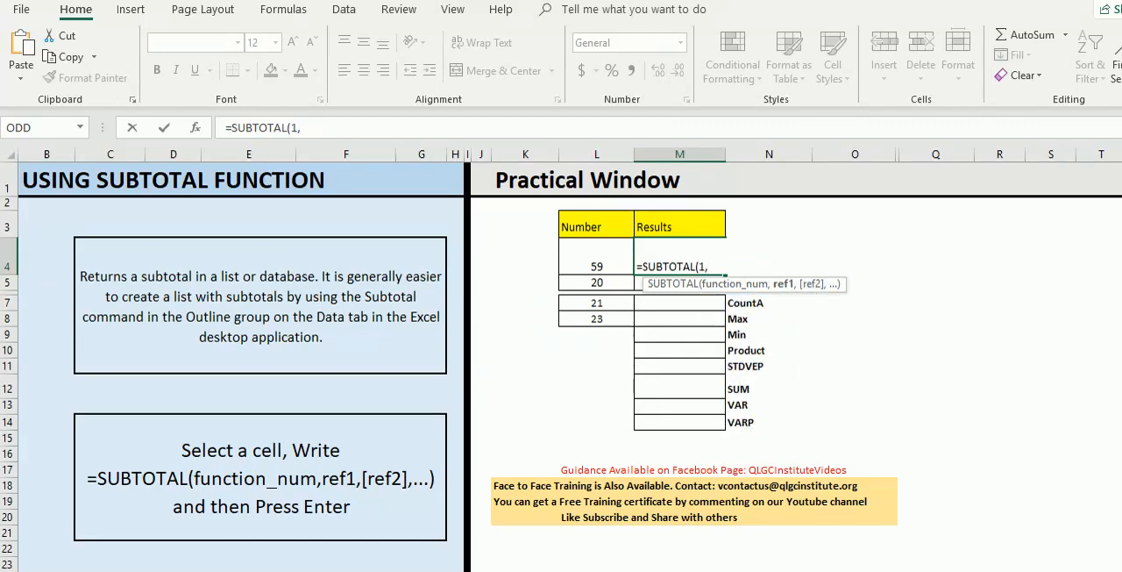
- Complete the M4 formula with the separate references L4, L5, L7 and L8, giving =SUBTOTAL(1,L4,L5,L7,L8)
left_click(596, 257)
type(",")
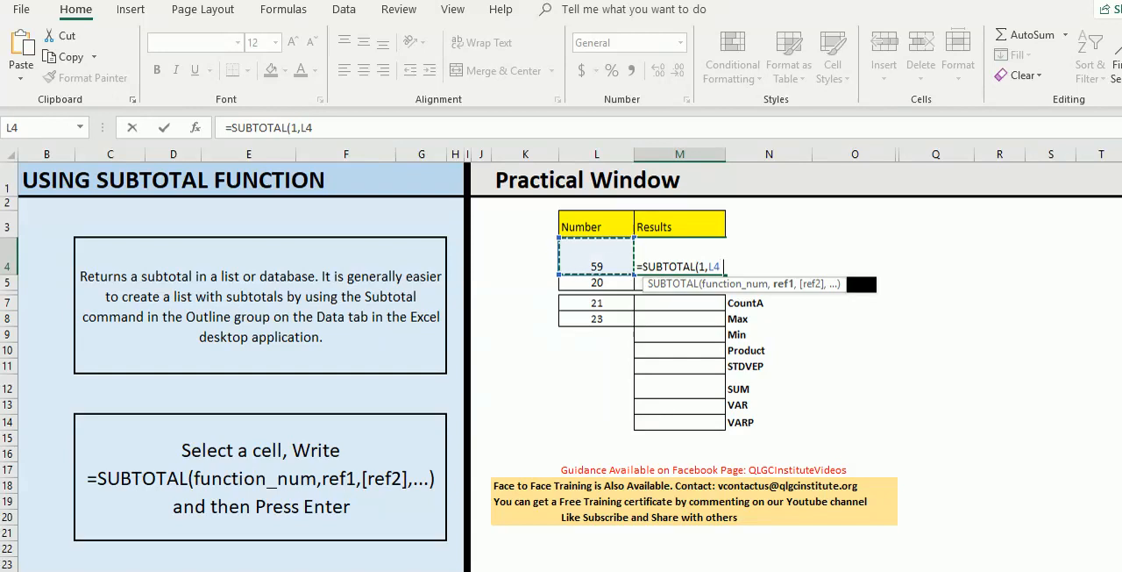
left_click(597, 282)
type(",")
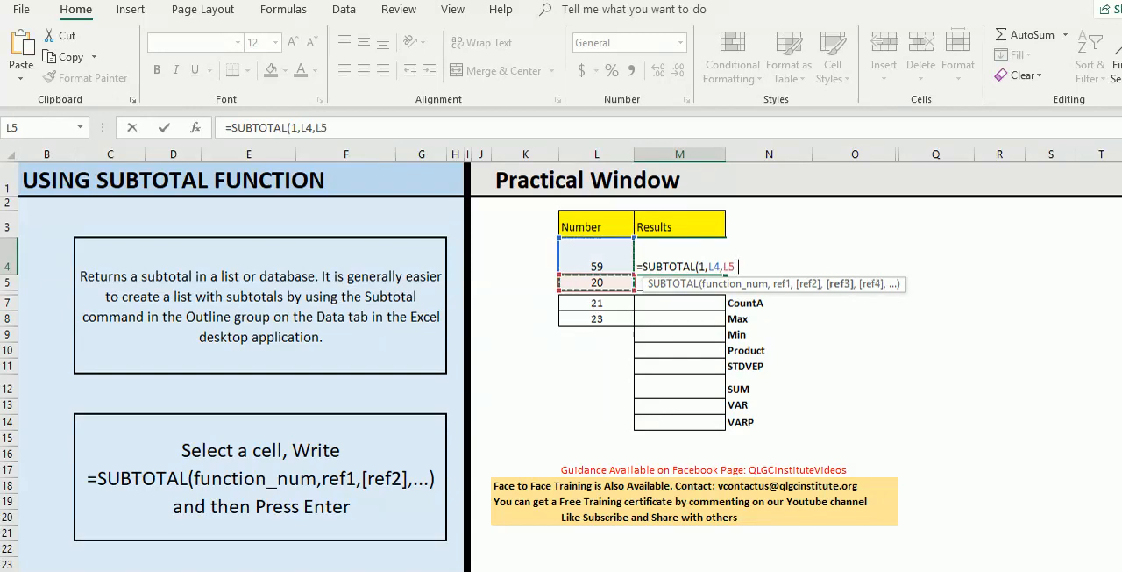
left_click(596, 302)
type(",")
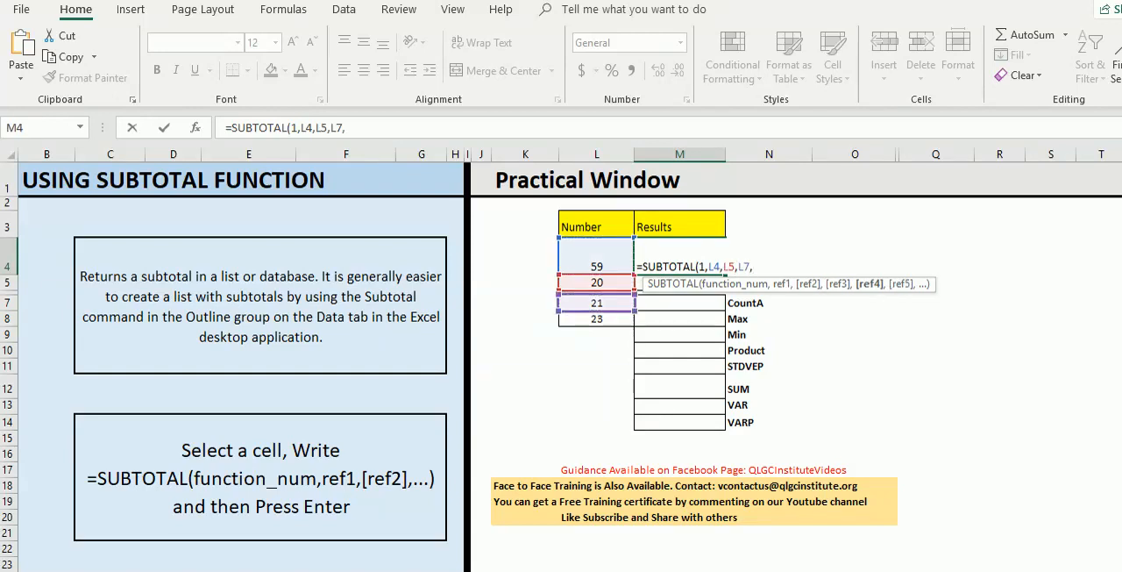
left_click(597, 318)
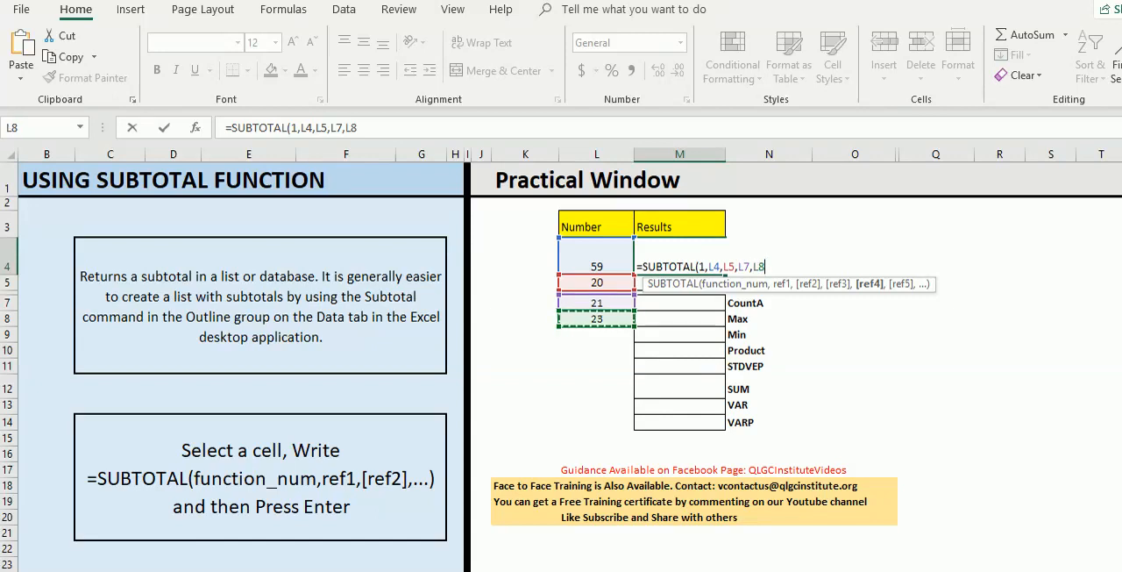
type(")")
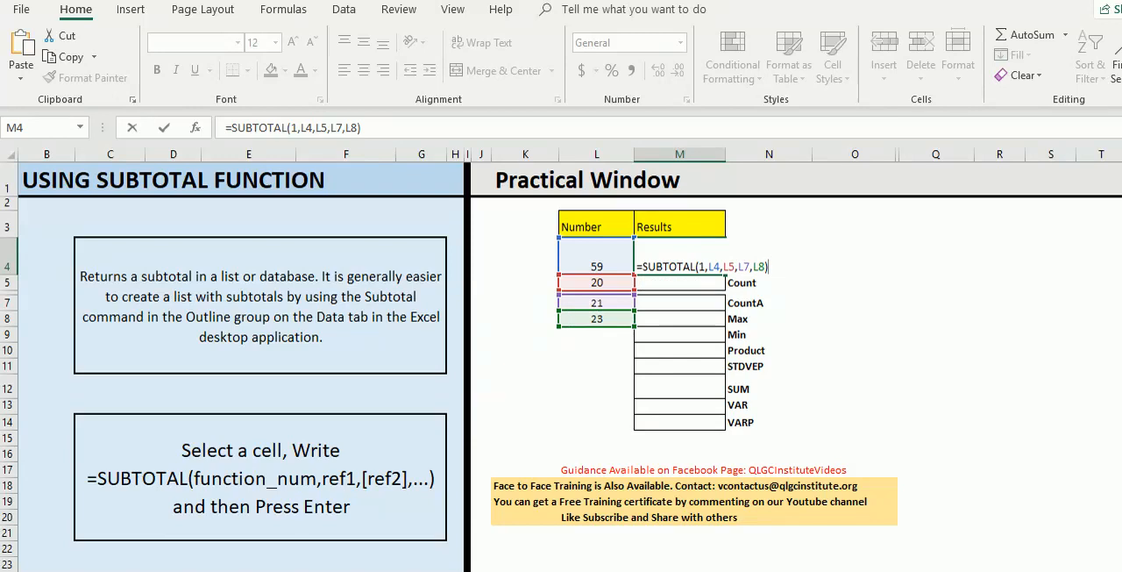
key("Return")
left_click(679, 256)
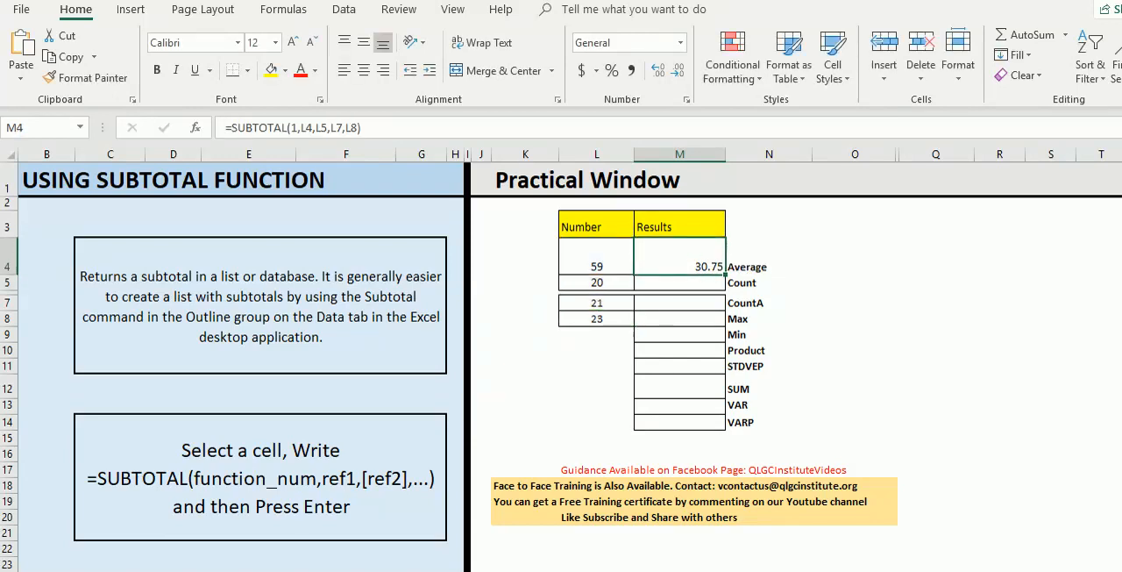
- Change the first number in L4 to 78 and check the Average result in M4
left_click(596, 257)
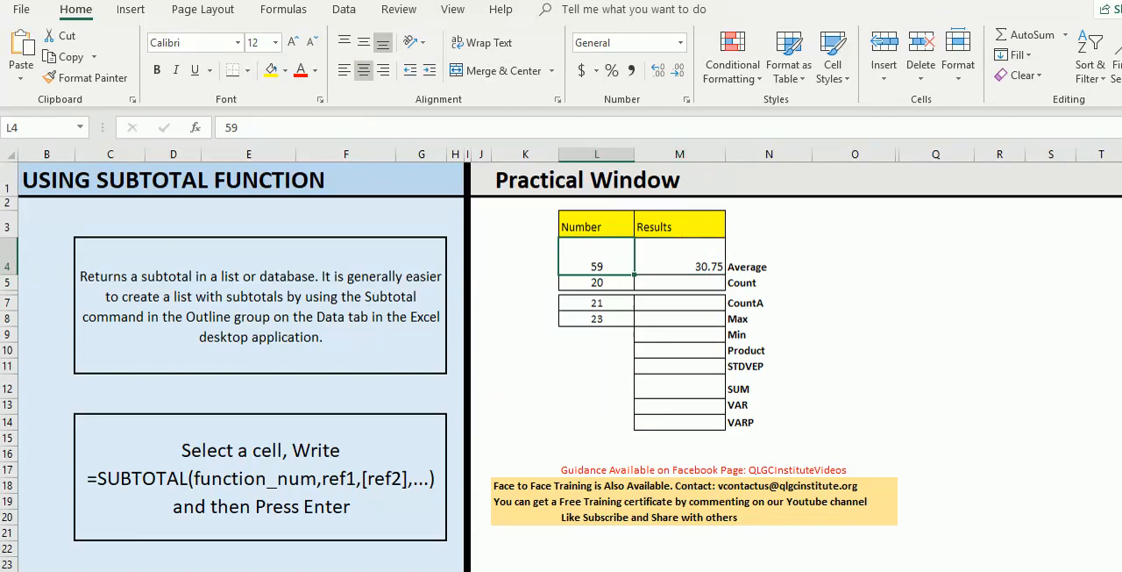
type("78")
key("Return")
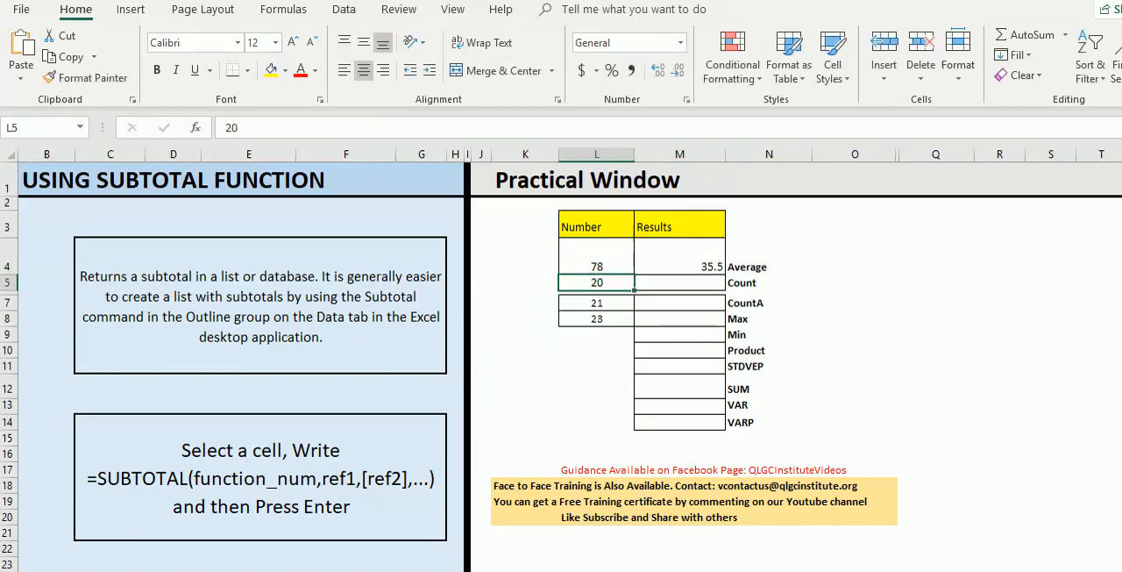
left_click(712, 259)
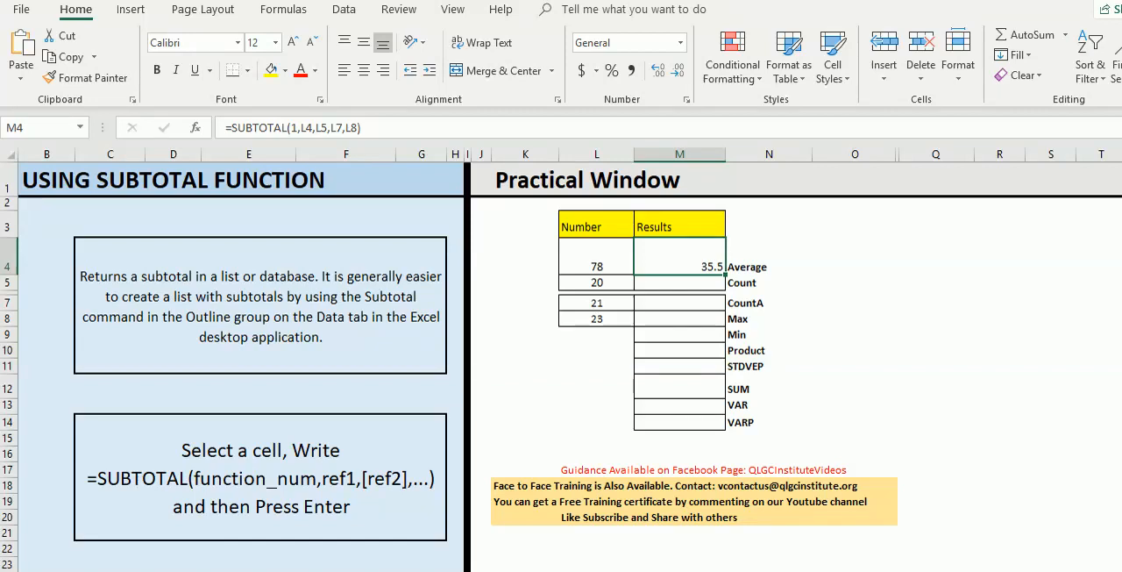
- Enter =SUBTOTAL(2,L4:L8) in the Count result cell M5, choosing function 2 - COUNT over the number range
left_click(679, 282)
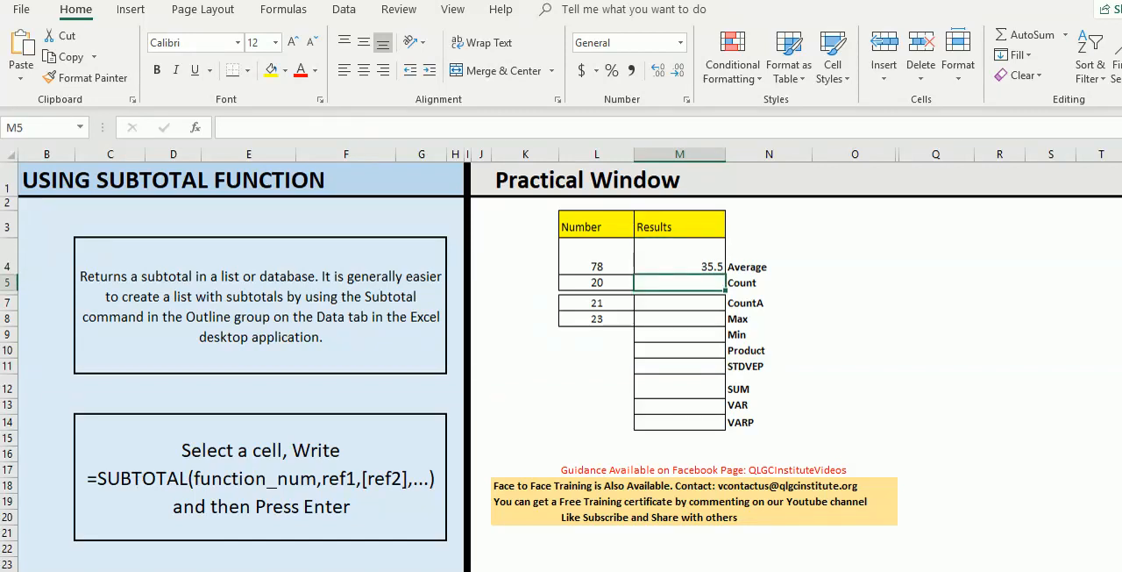
type("=")
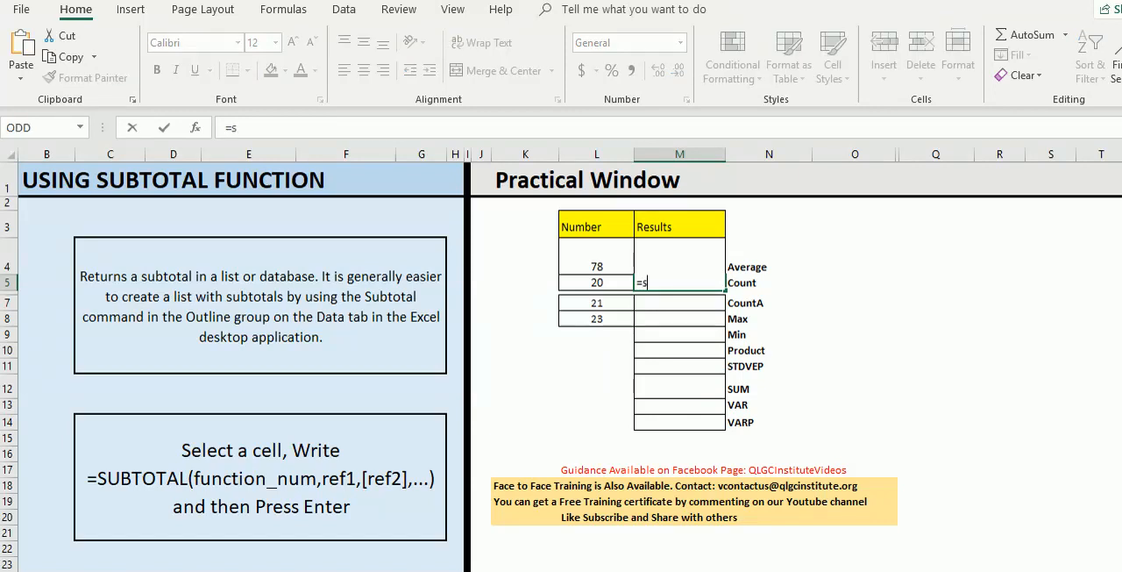
type("subtotal")
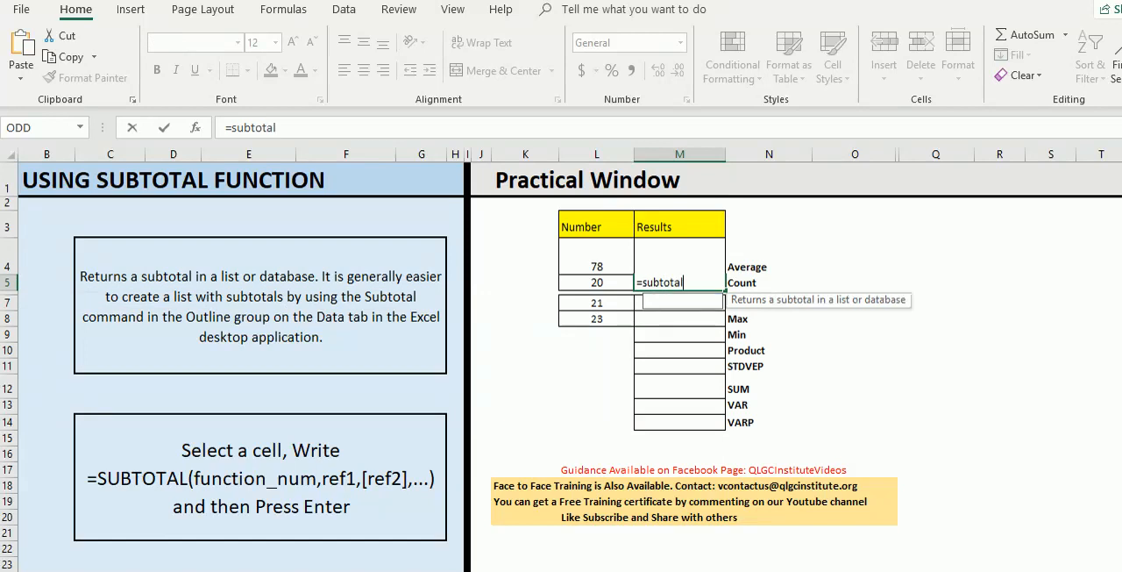
type("(")
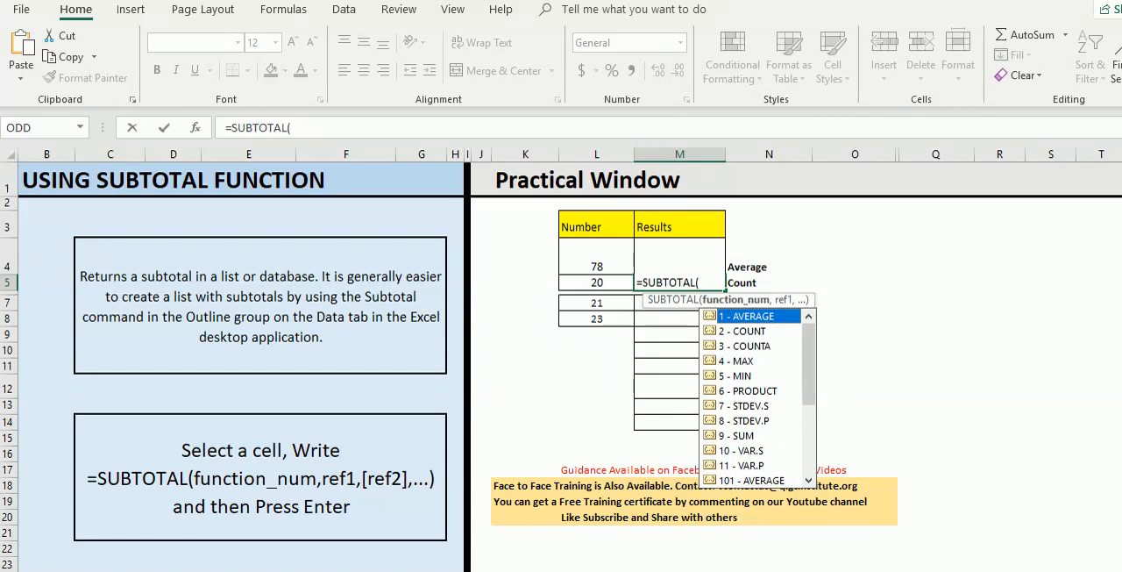
key("Down")
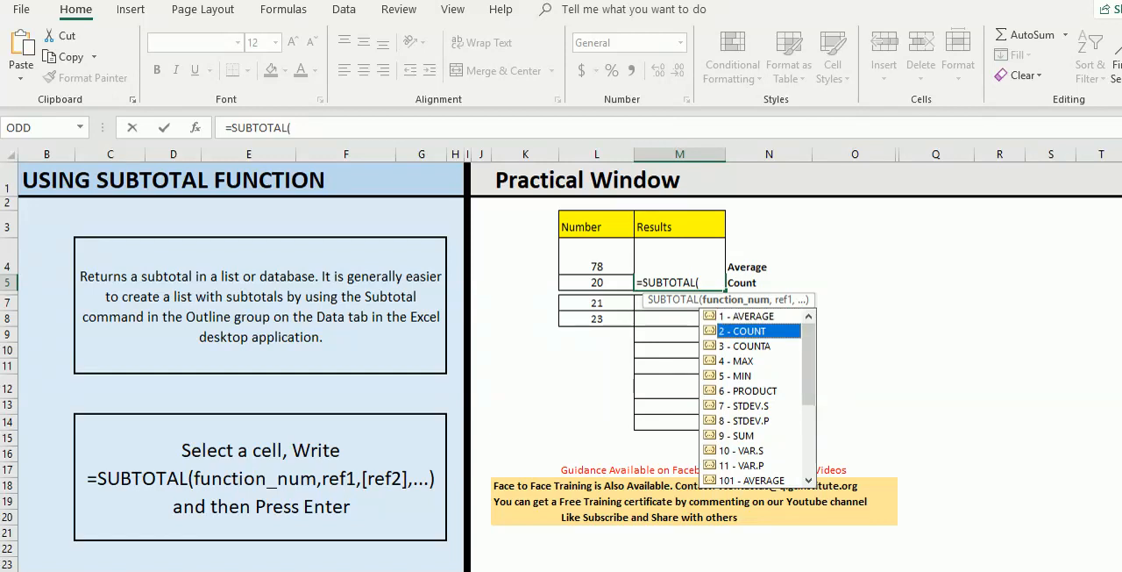
key("Tab")
type(",")
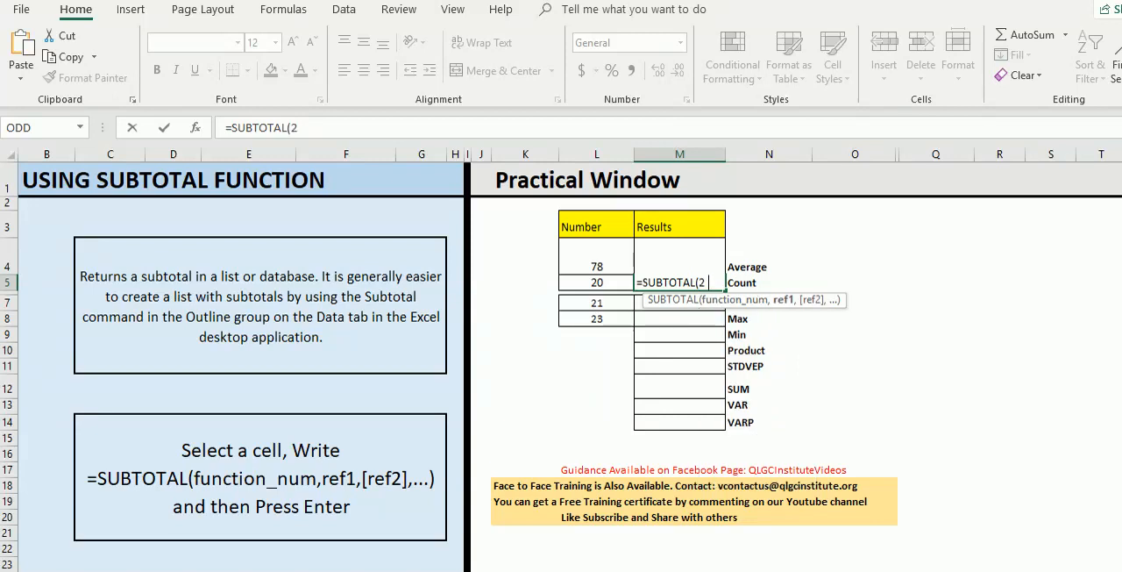
left_click_drag(605, 263, 624, 319)
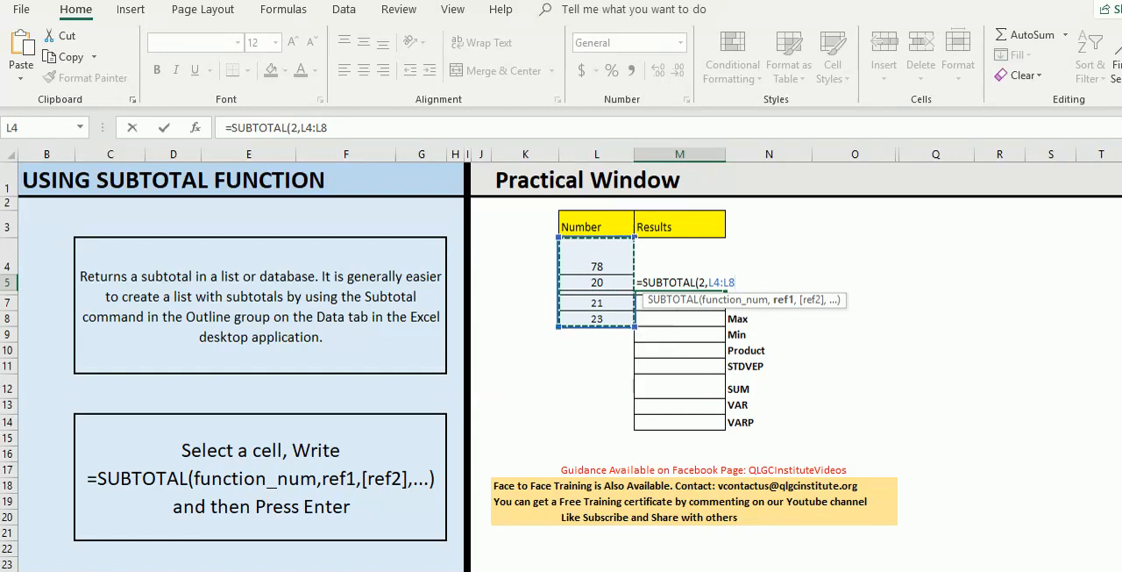
type(")")
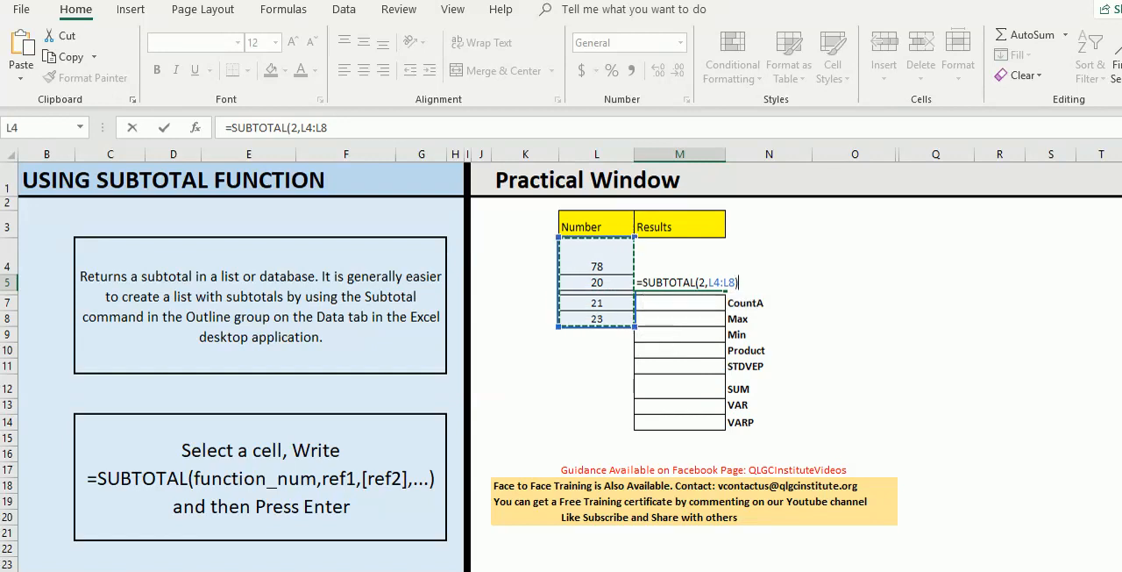
key("Return")
key("Up")
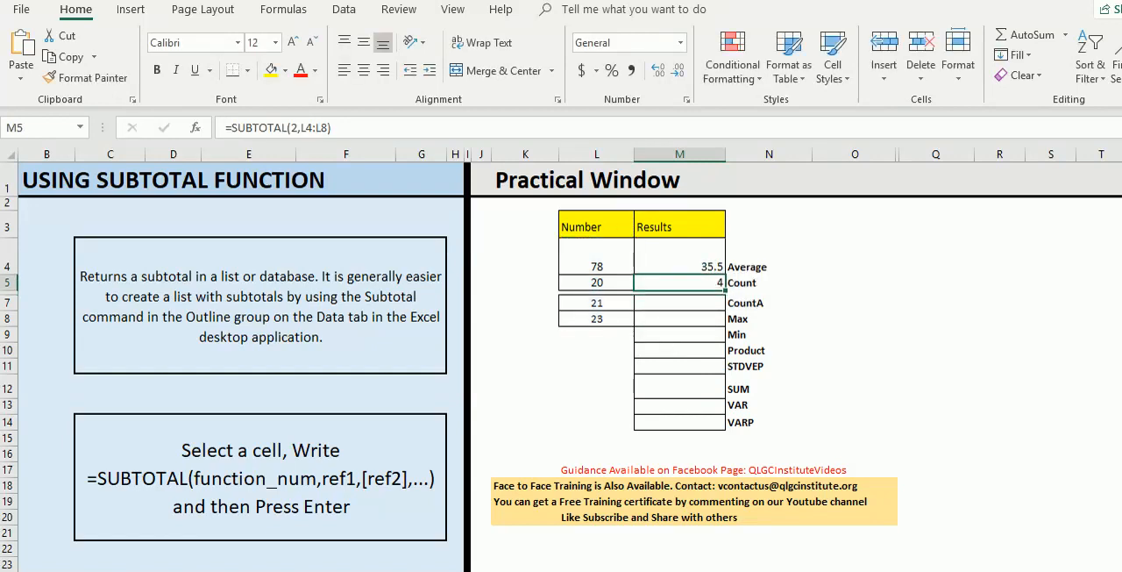
- Enter =SUBTOTAL(3,L4:L8) in the CountA result cell M7, choosing function 3 - COUNTA over the number range
key("Down")
key("Down")
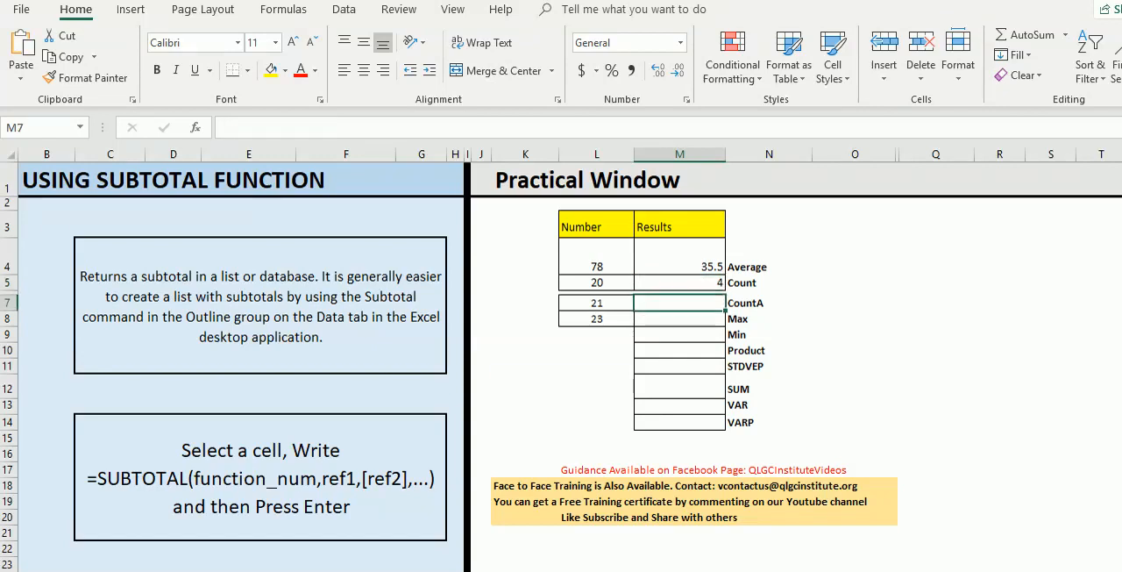
type("=")
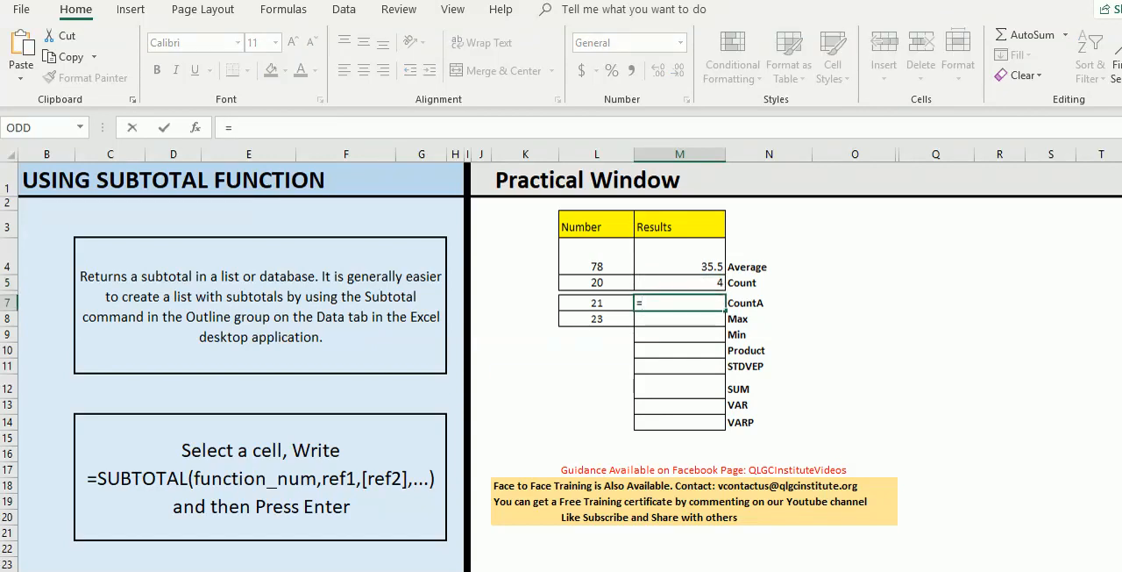
type("sub")
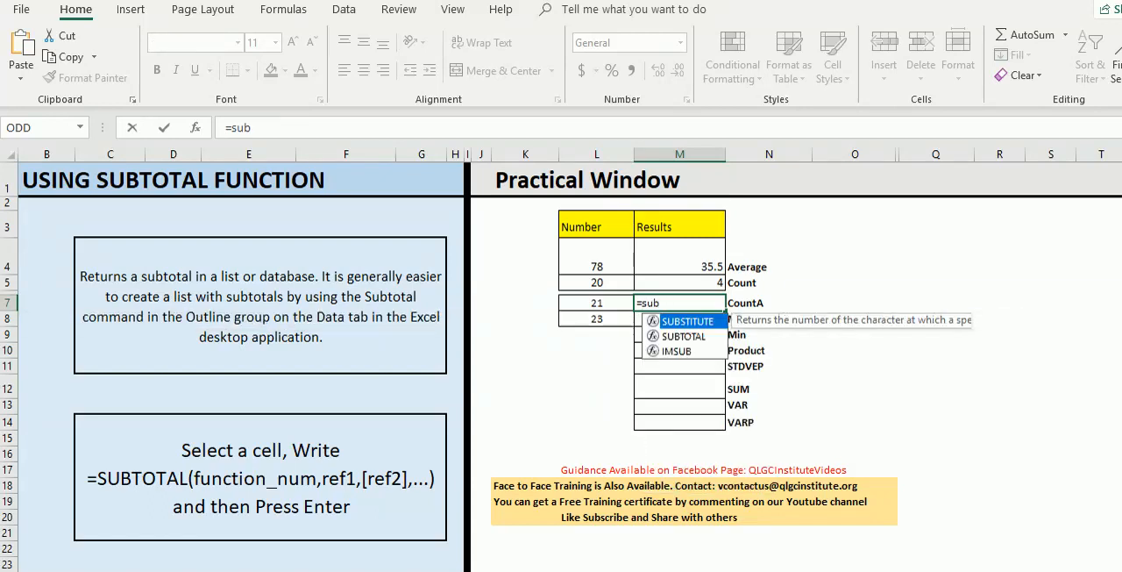
key("Down")
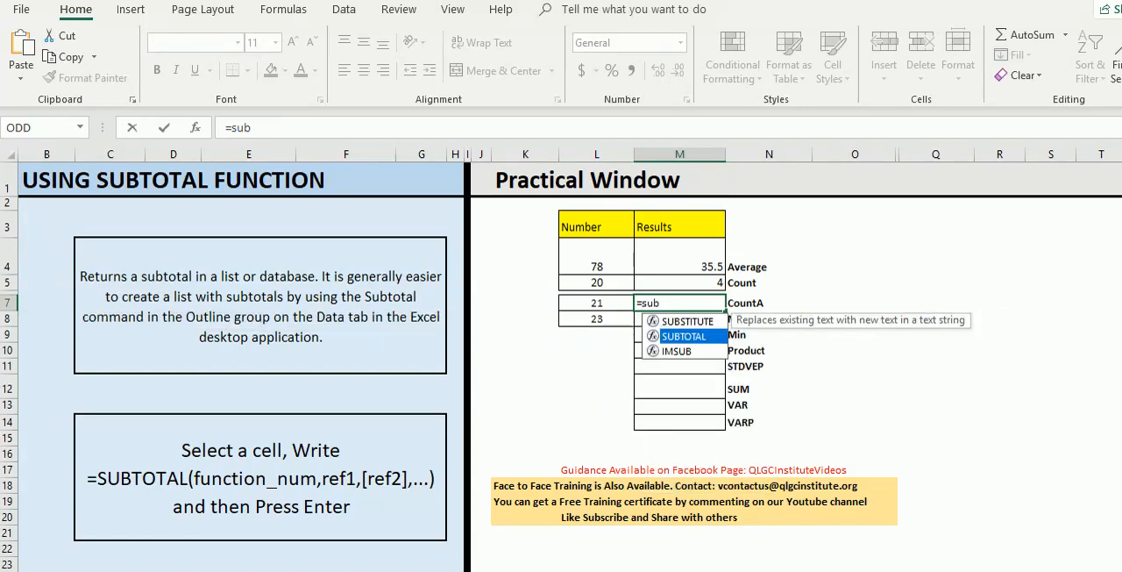
key("Tab")
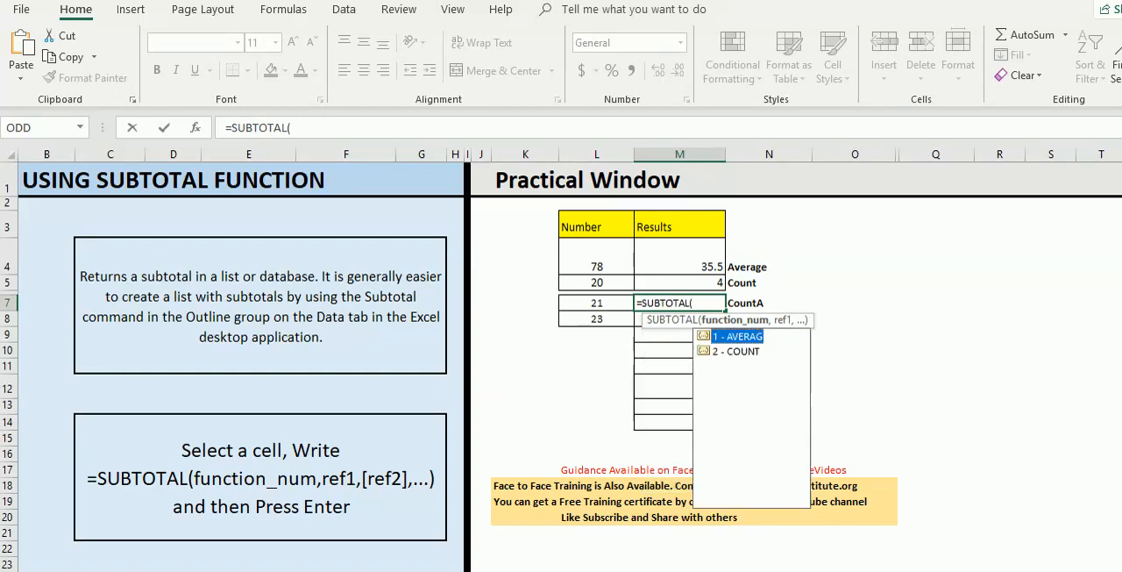
key("Down")
key("Down")
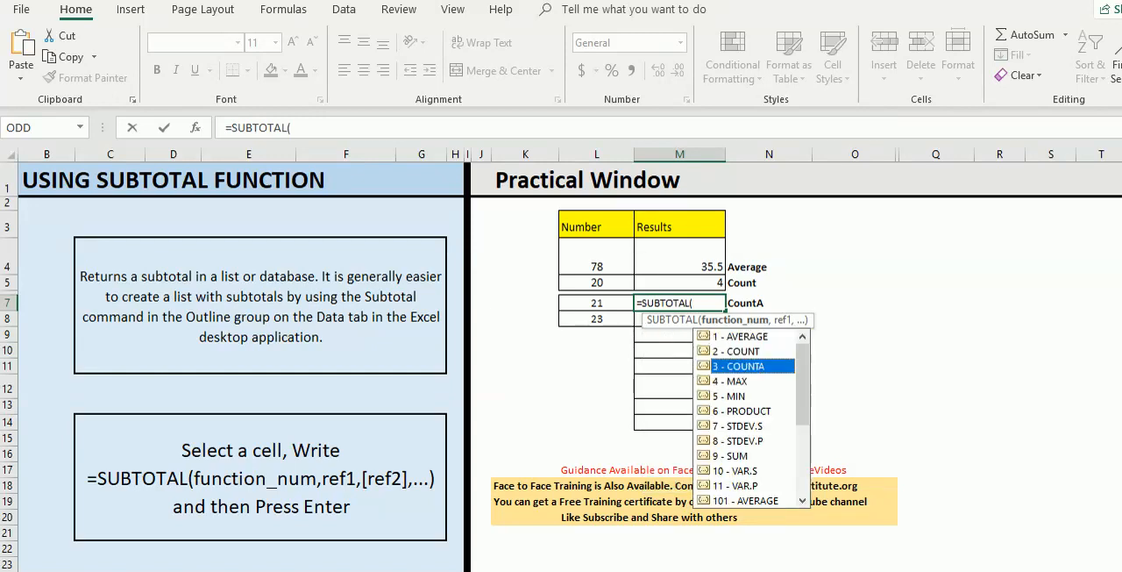
key("Tab")
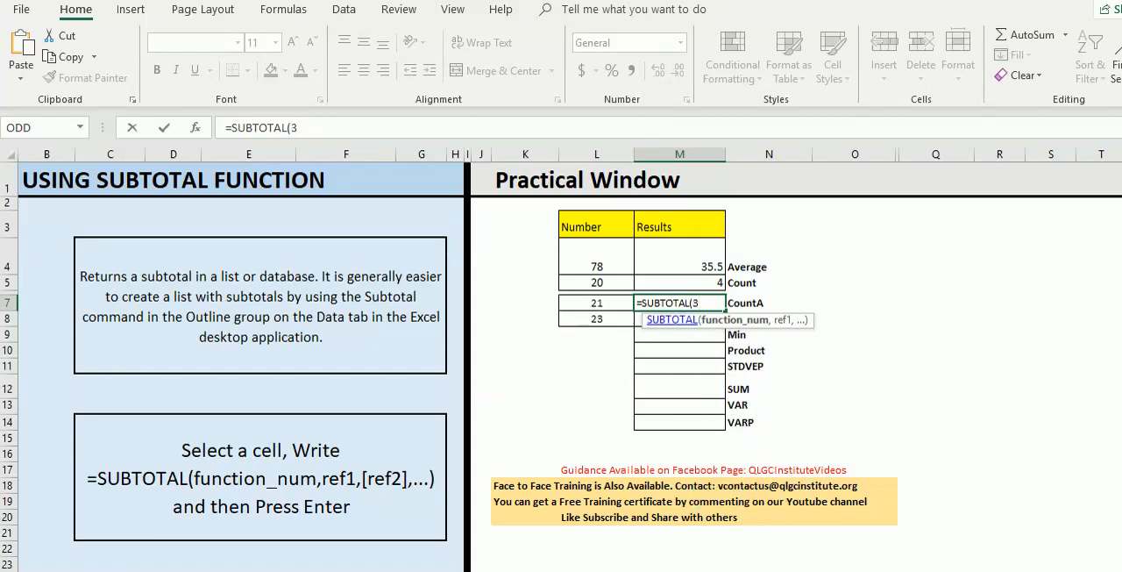
type(",")
left_click(596, 257)
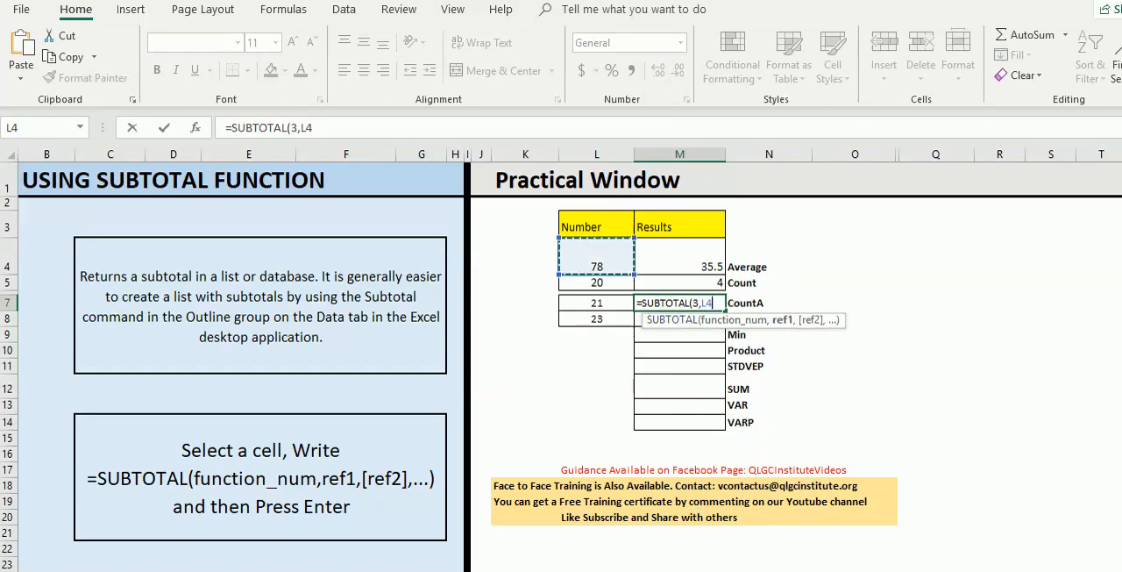
left_click_drag(596, 257, 596, 319)
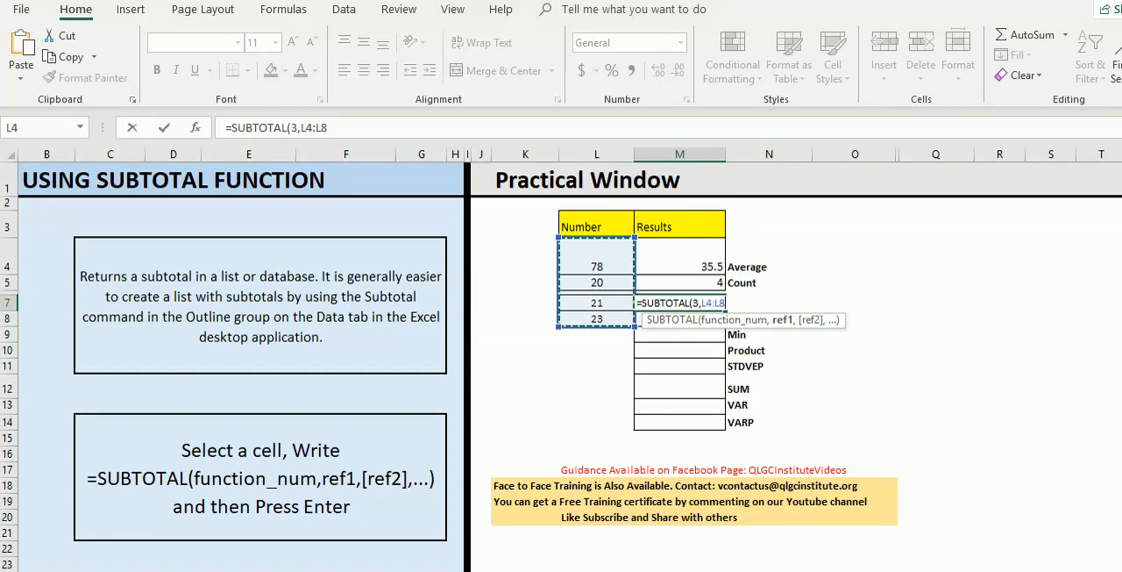
type(")")
key("Return")
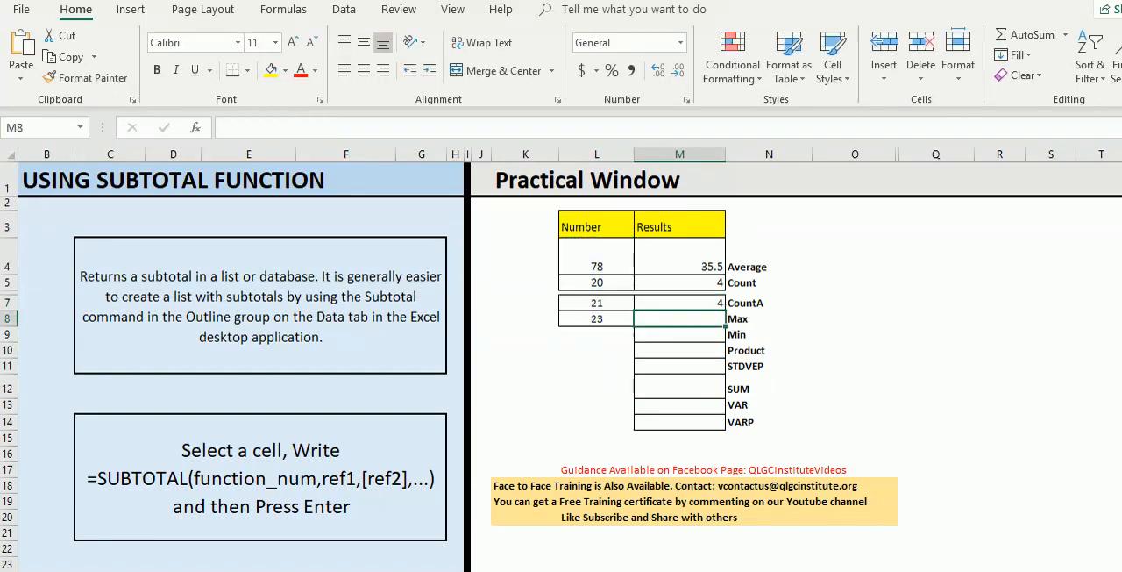
- Enter =SUBTOTAL(4,L4:L8) in the Max result cell M8, choosing function 4 - MAX over the number range
type("=")
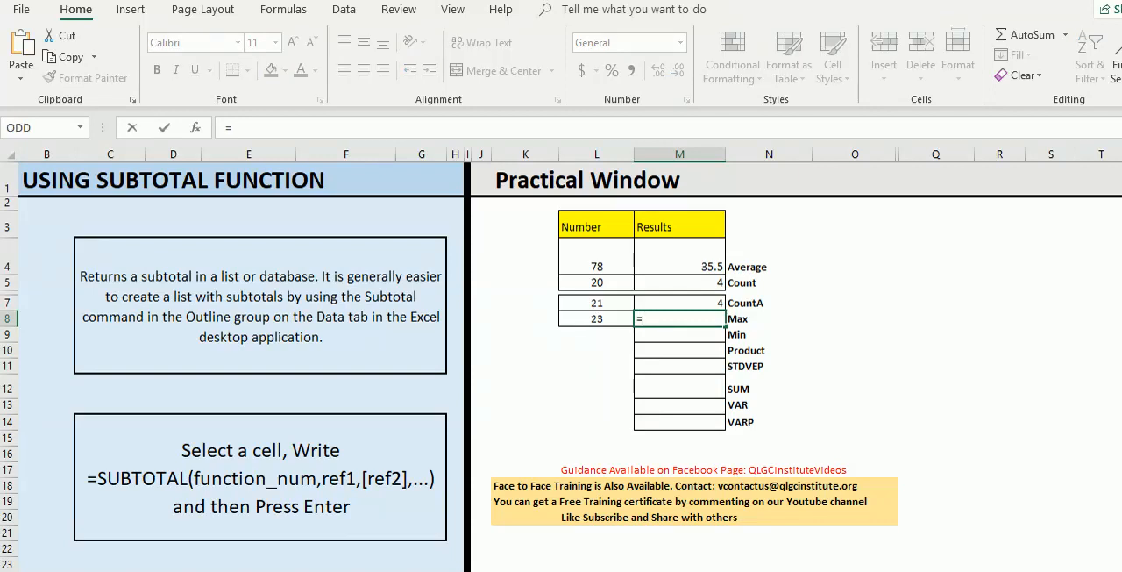
type("subt")
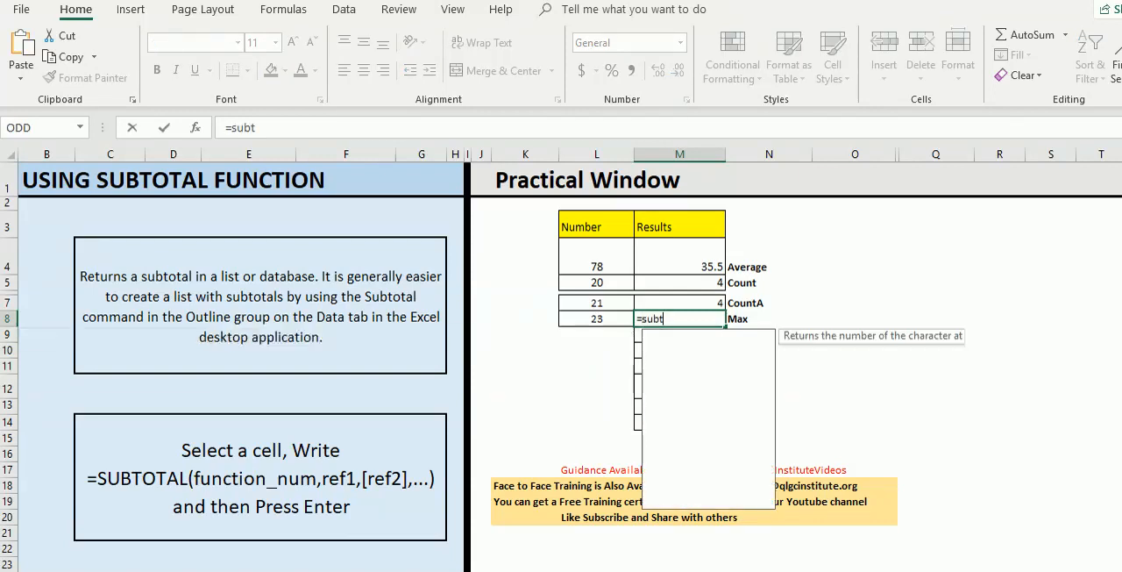
type("otal")
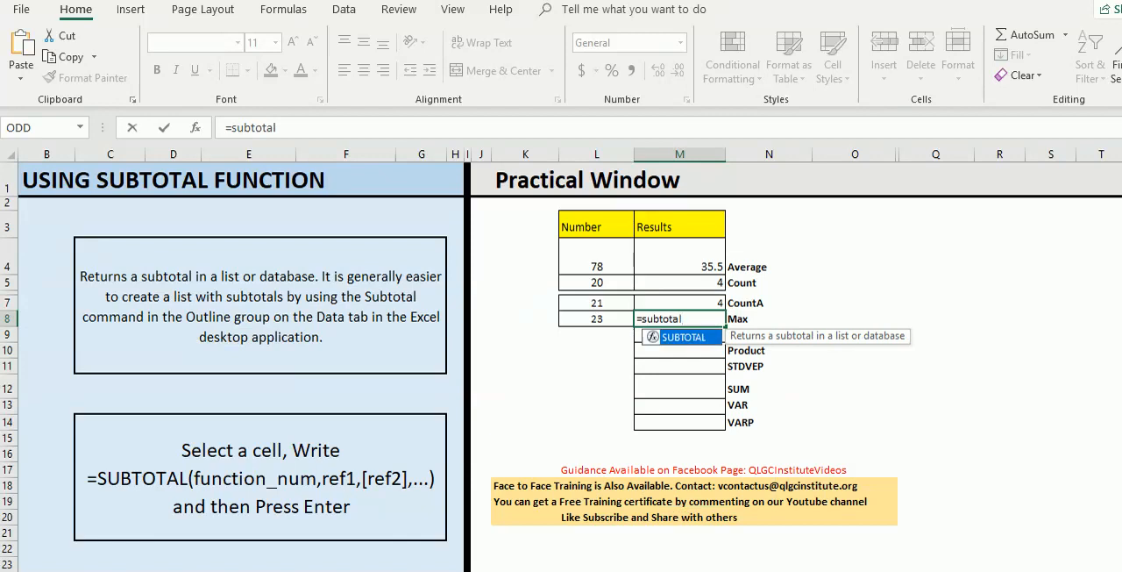
key("Tab")
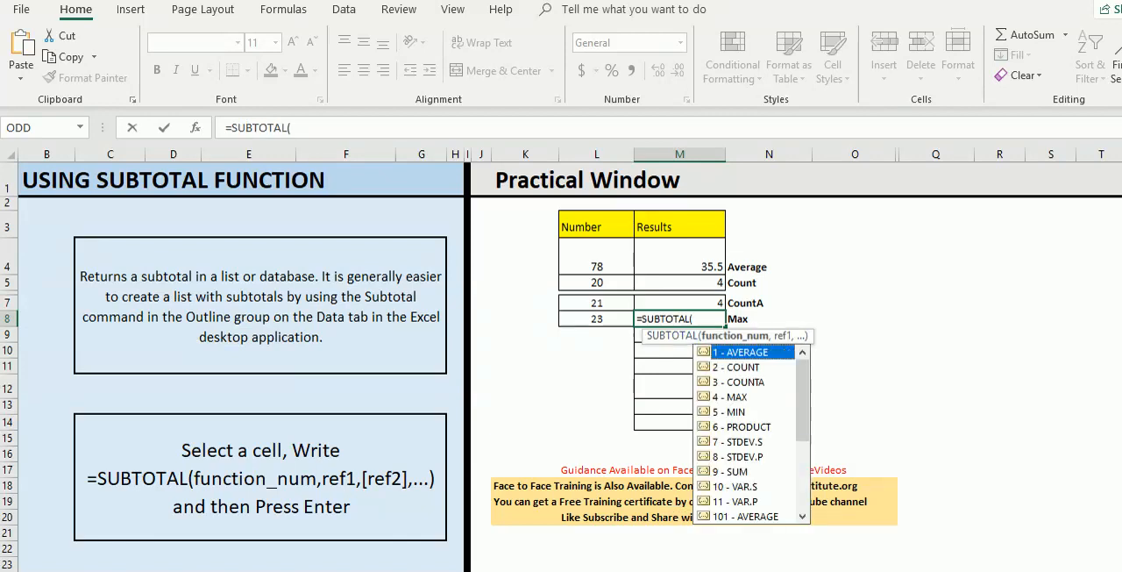
key("Down")
key("Down")
key("Down")
key("Tab")
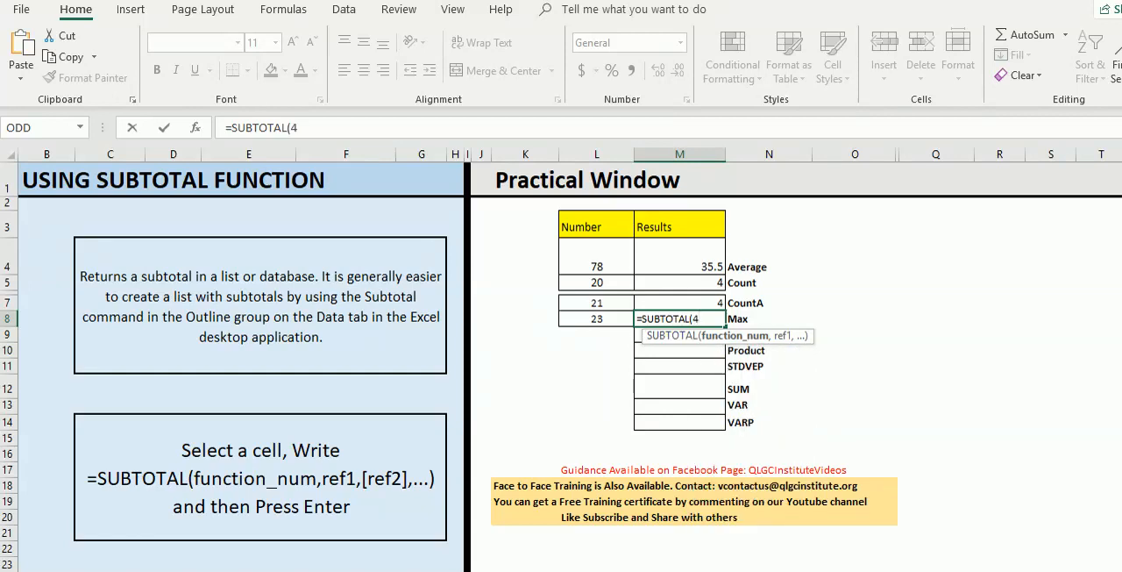
type(",")
left_click_drag(596, 263, 596, 319)
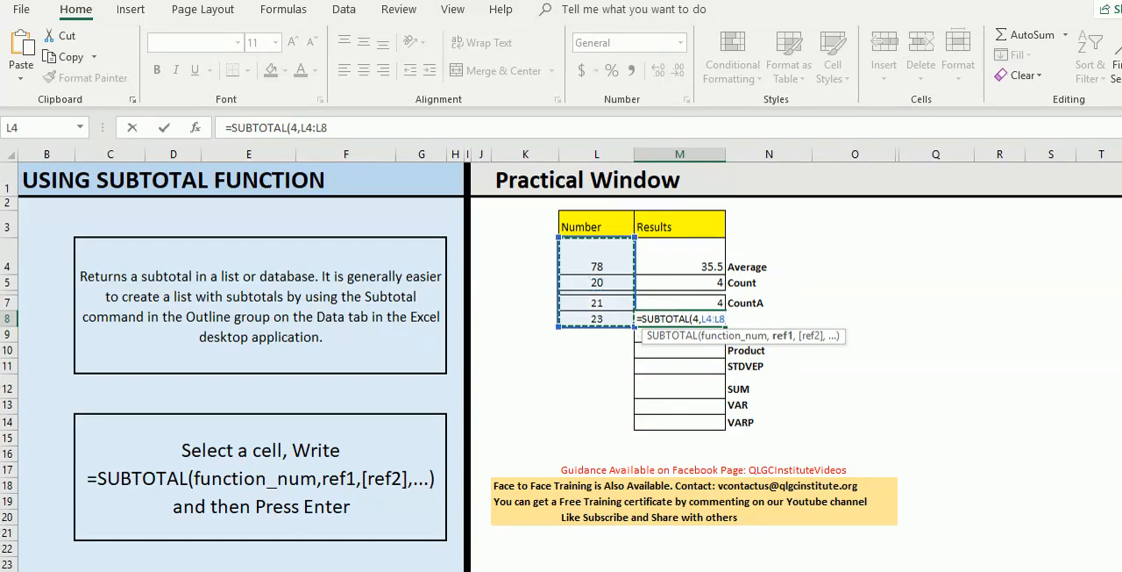
type(")")
key("Return")
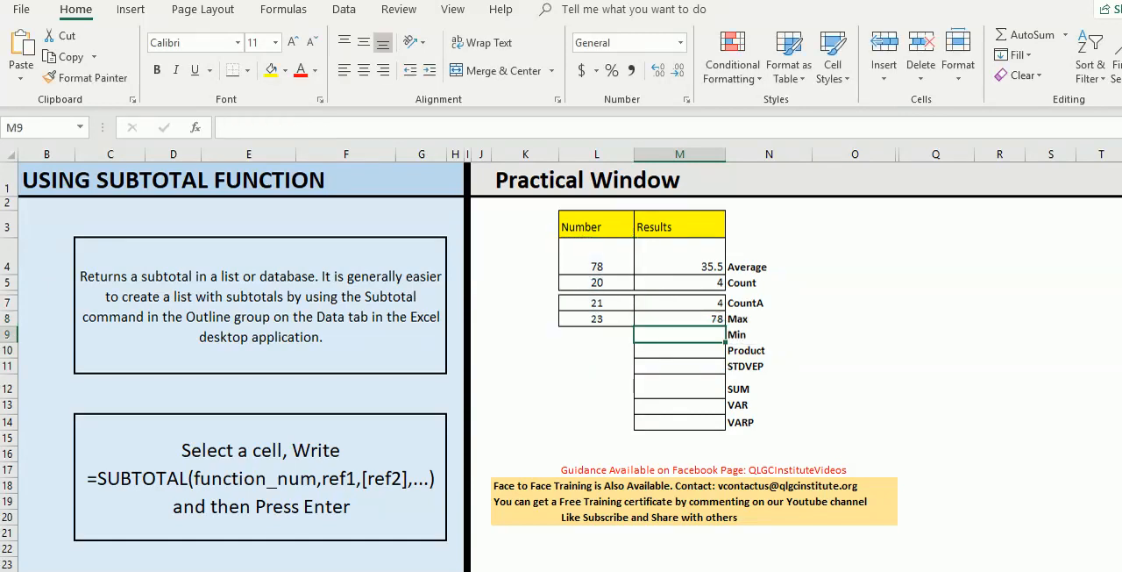
- Change the first number in L4 to 90 and check the Max result in M8
left_click(679, 319)
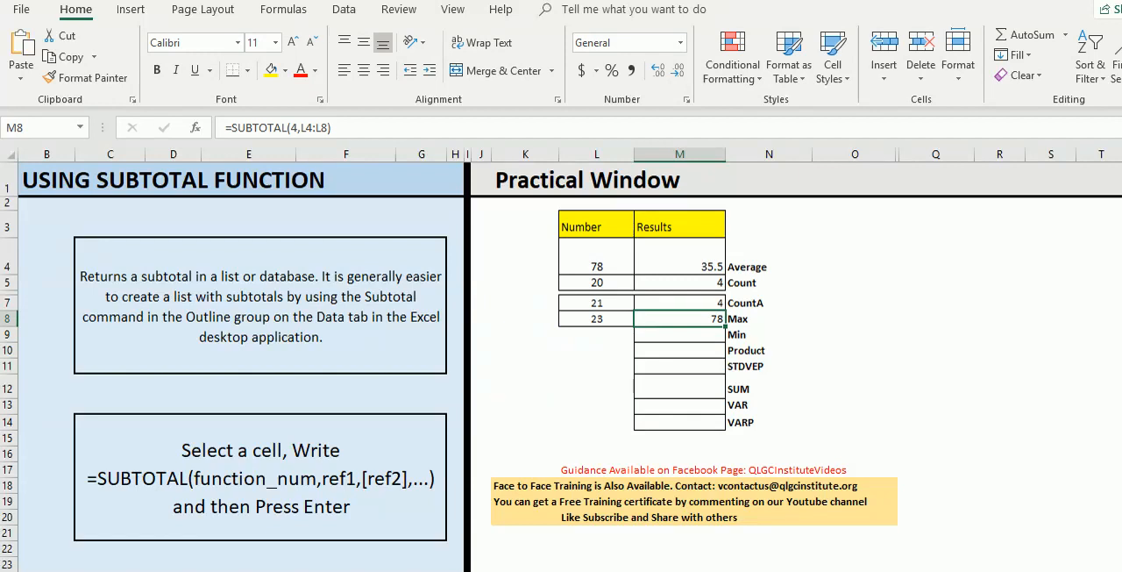
left_click(597, 260)
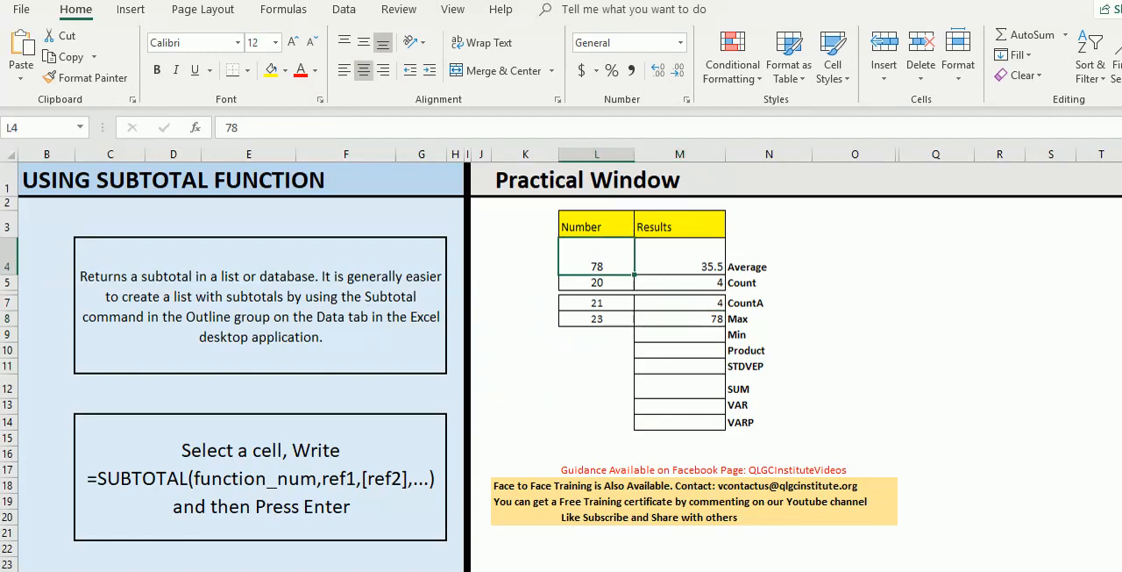
type("90")
key("Return")
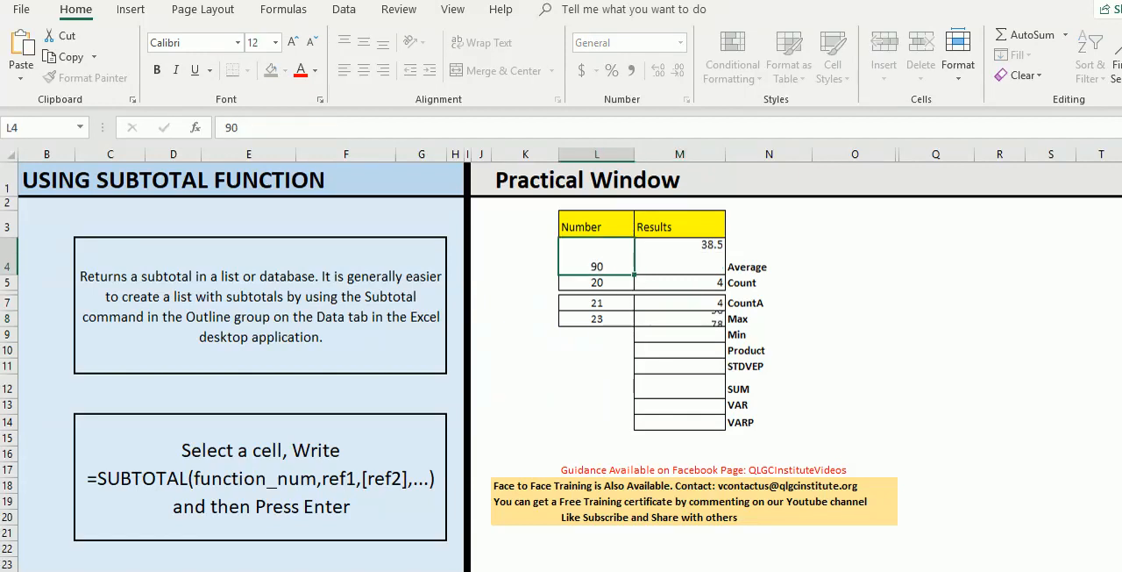
left_click(679, 319)
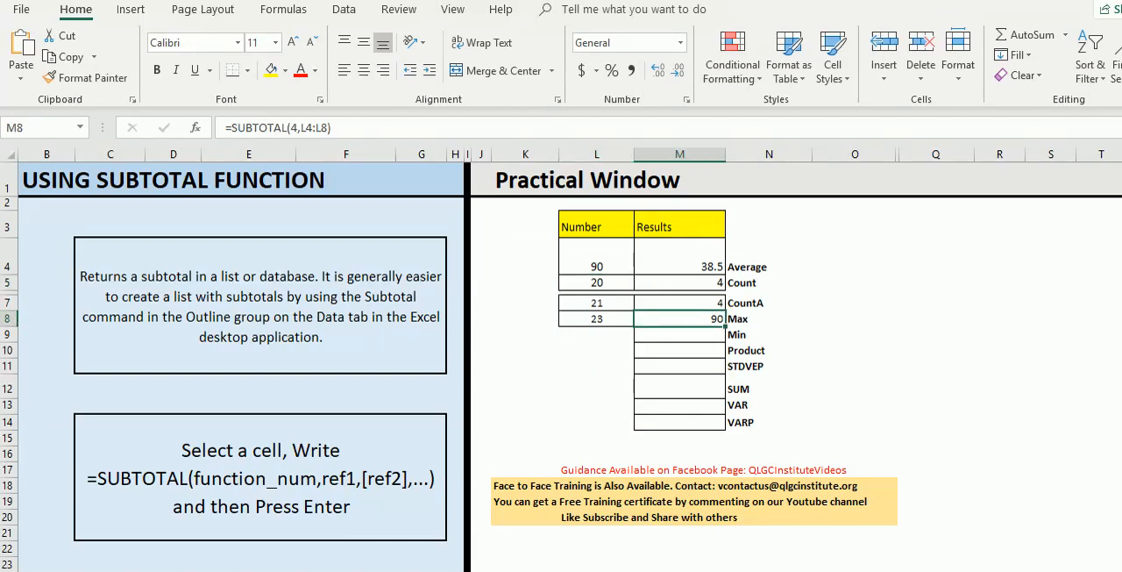
- Enter =SUBTOTAL(5,L4:L8) in the Min result cell M9, using function 5 - MIN over the number range
left_click(680, 335)
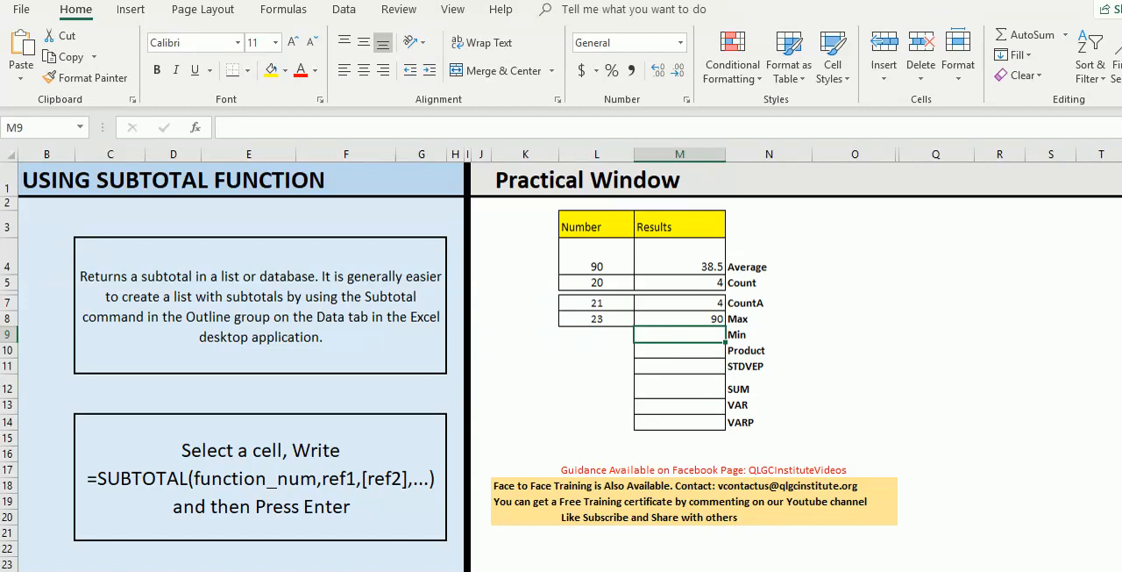
type("=subtotal")
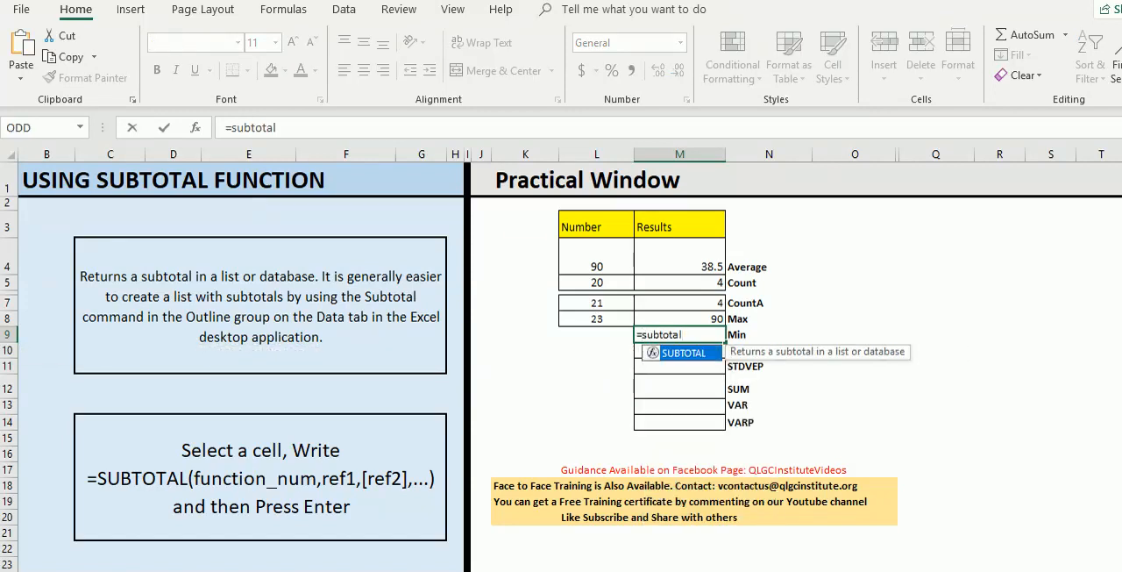
key("Tab")
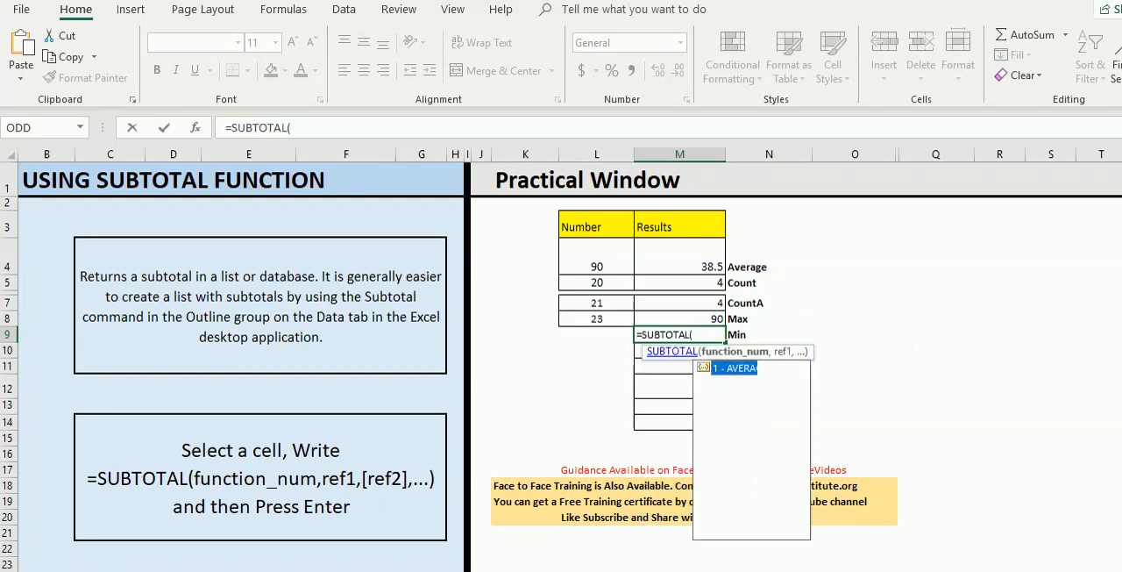
key("Down")
key("Down")
key("Down")
key("Down")
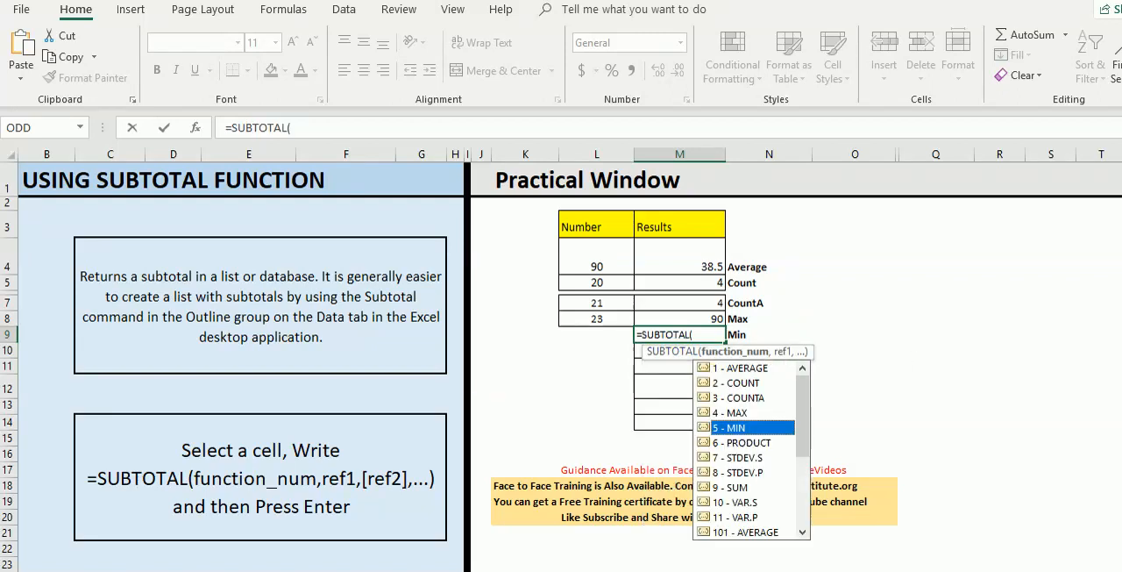
key("Escape")
type("5")
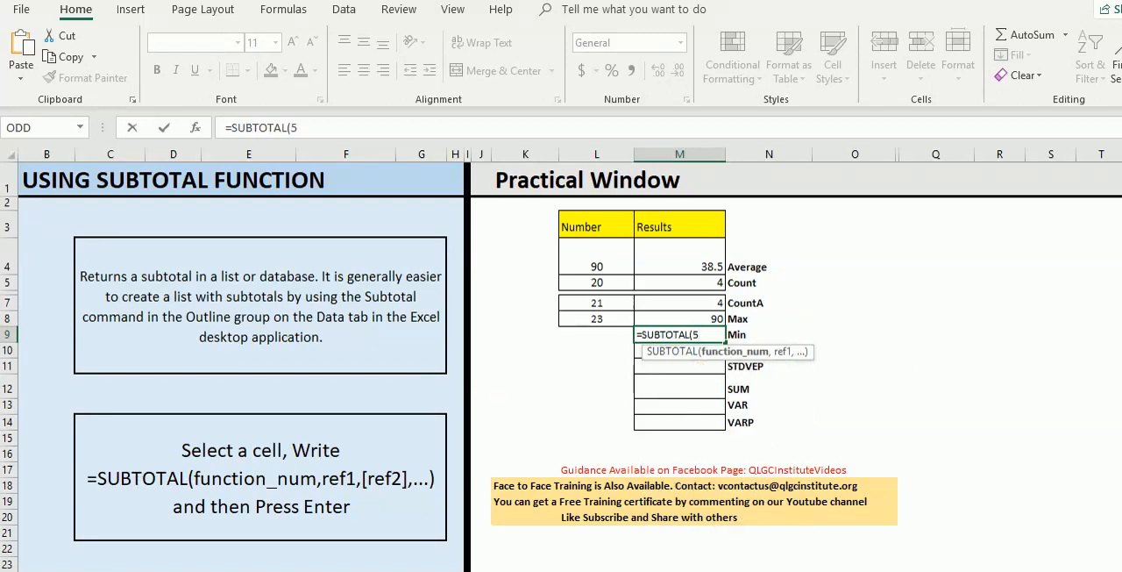
type(",")
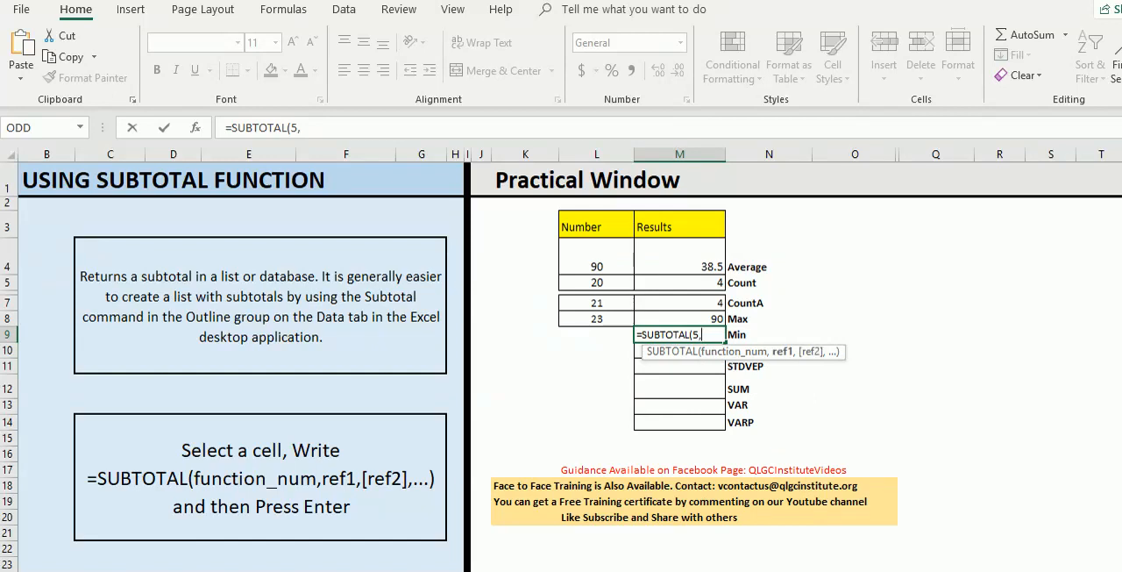
left_click_drag(596, 263, 596, 318)
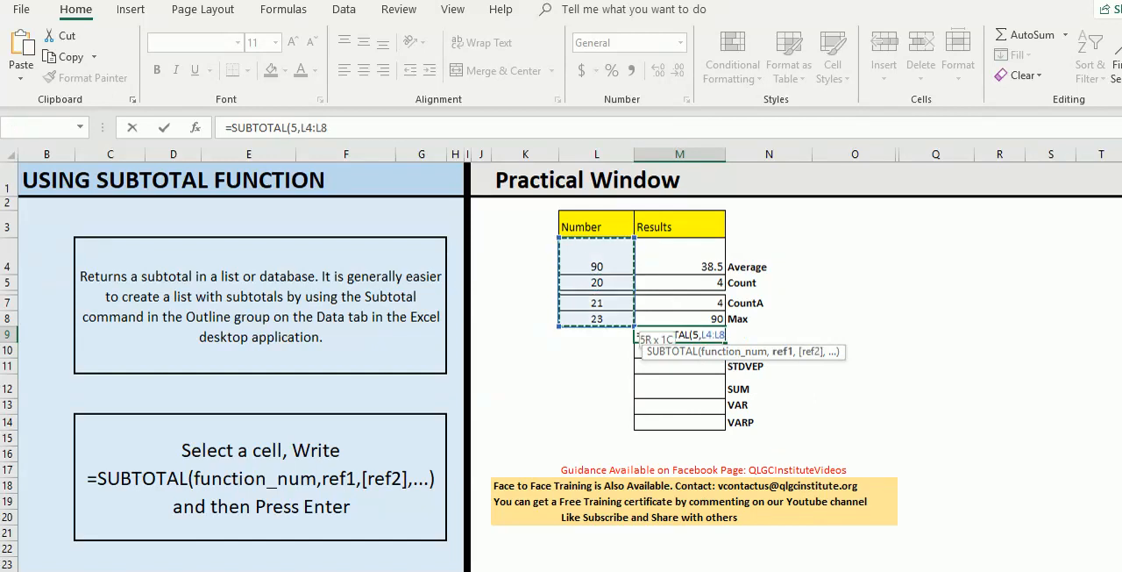
type(")")
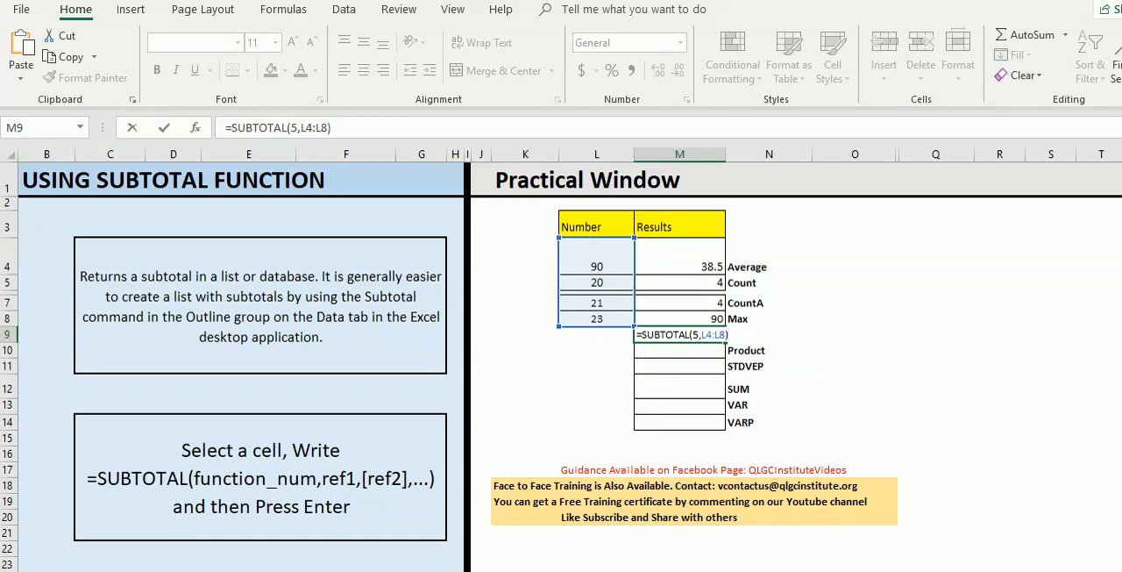
key("Return")
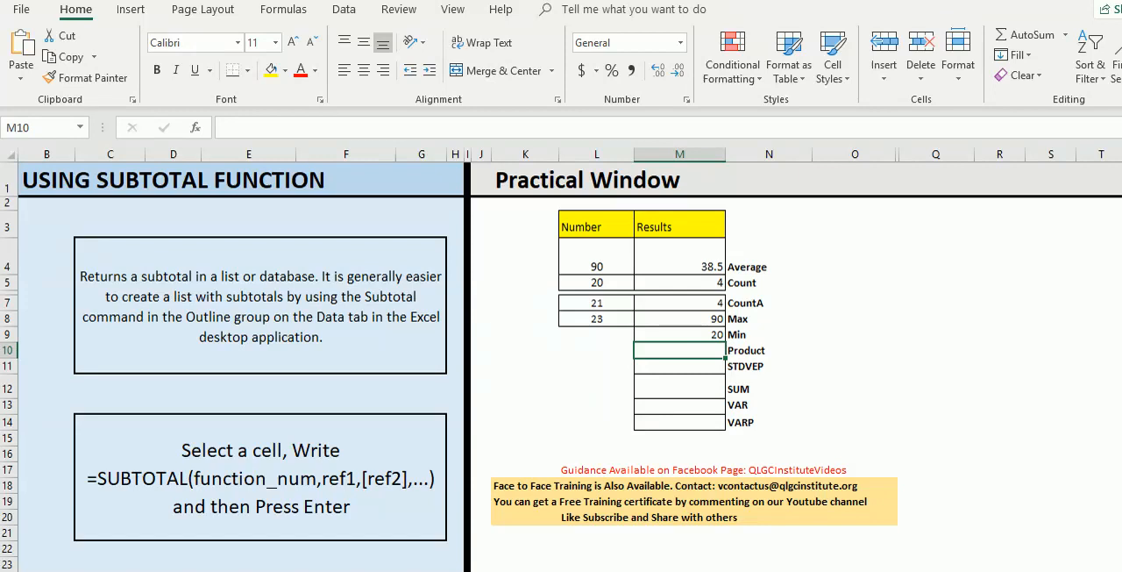
- Enter =SUBTOTAL(6,L4:L8) in the Product result cell M10, choosing function 6 - PRODUCT over the number range
type("=s")
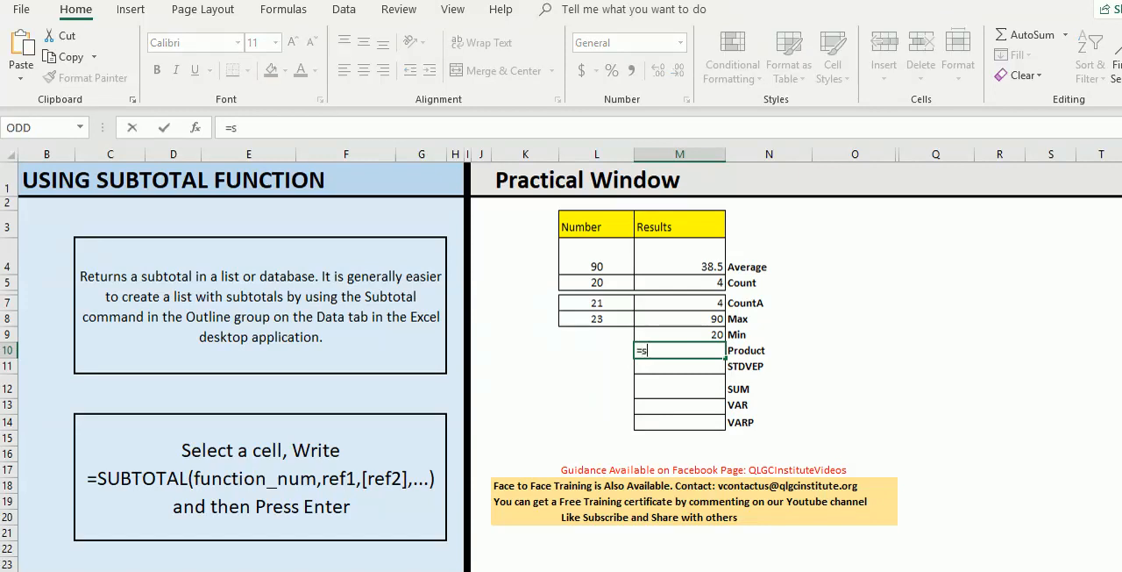
type("ub")
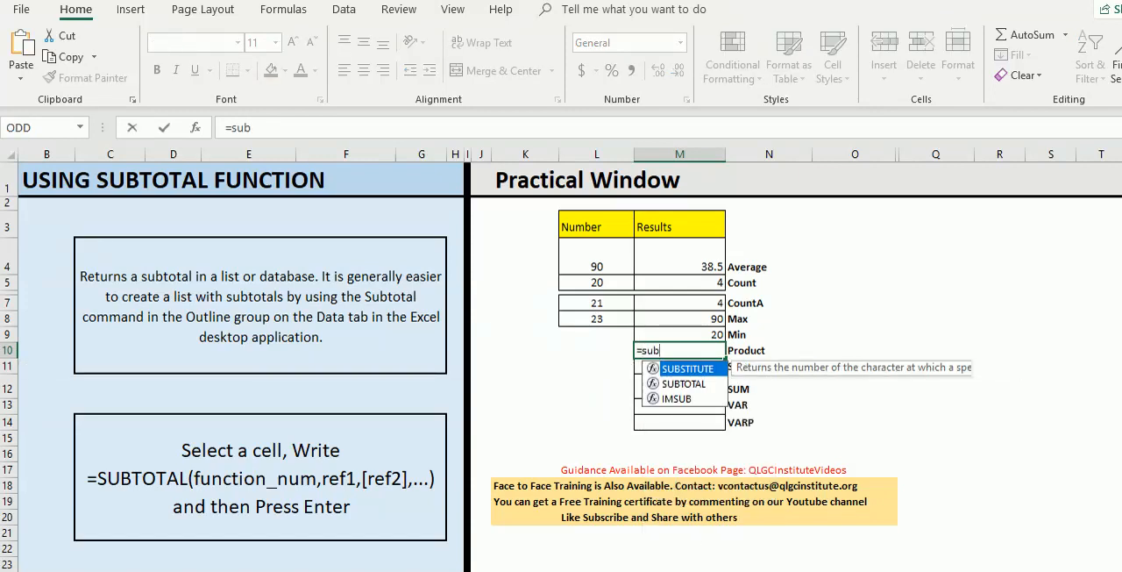
type("total")
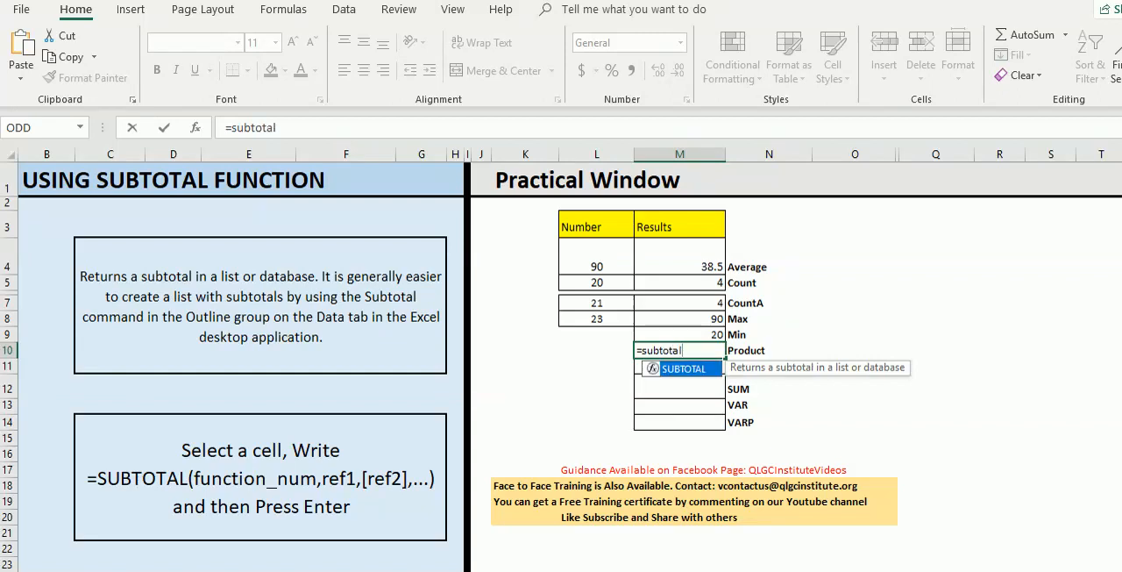
key("Tab")
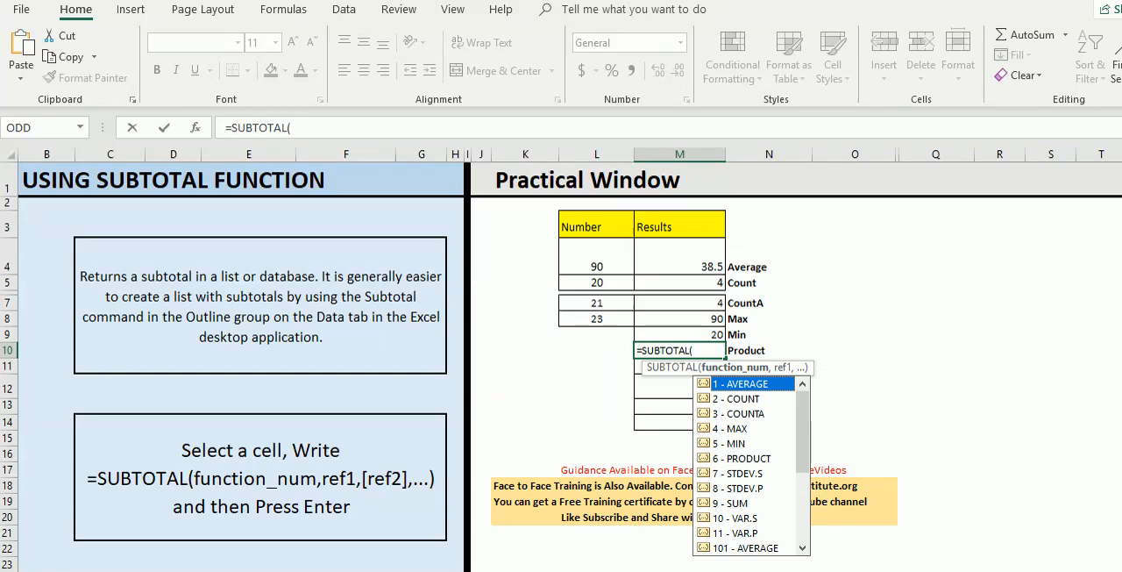
key("Down")
key("Down")
key("Down")
key("Down")
key("Down")
key("Tab")
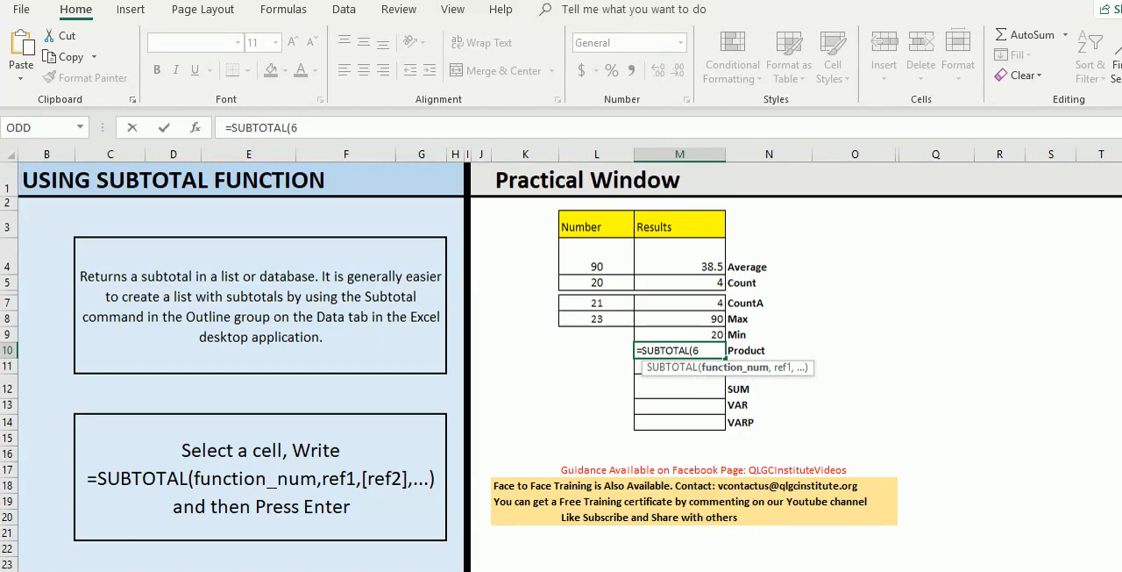
type(",")
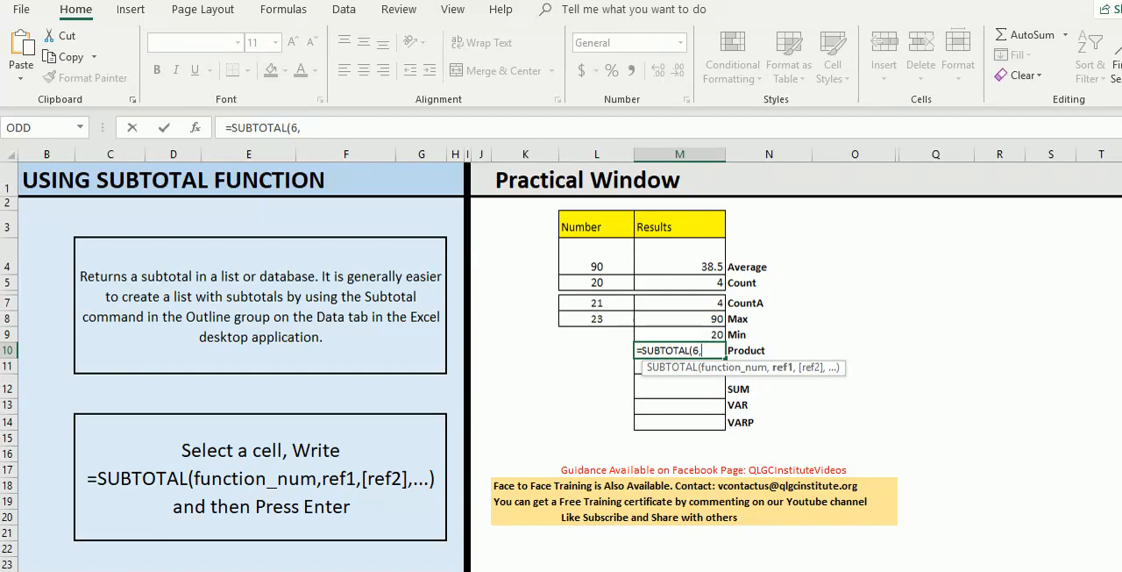
left_click_drag(596, 256, 596, 319)
type(")")
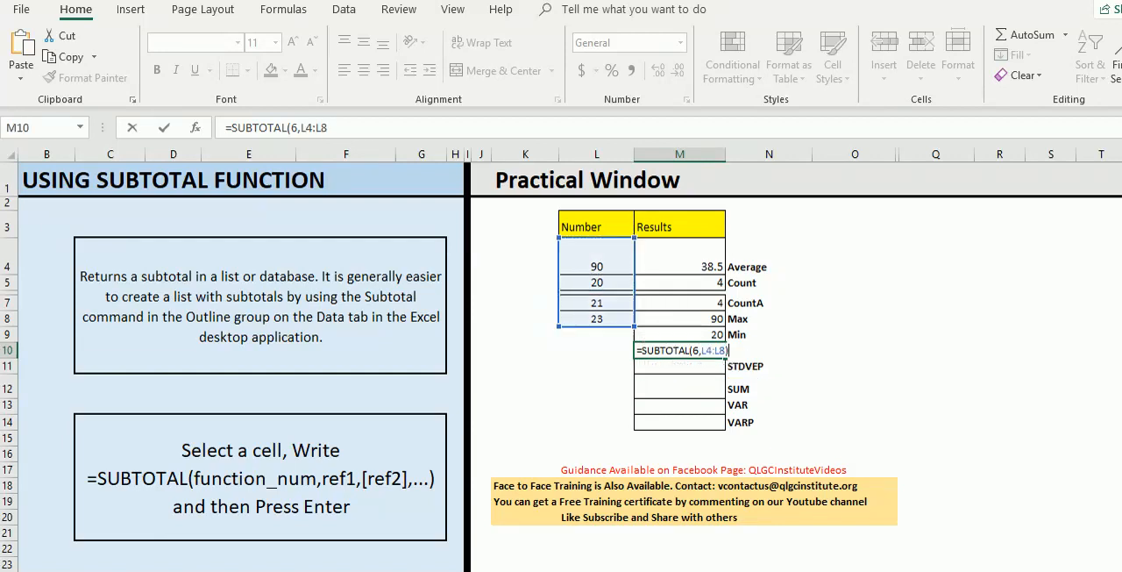
key("Return")
left_click(680, 351)
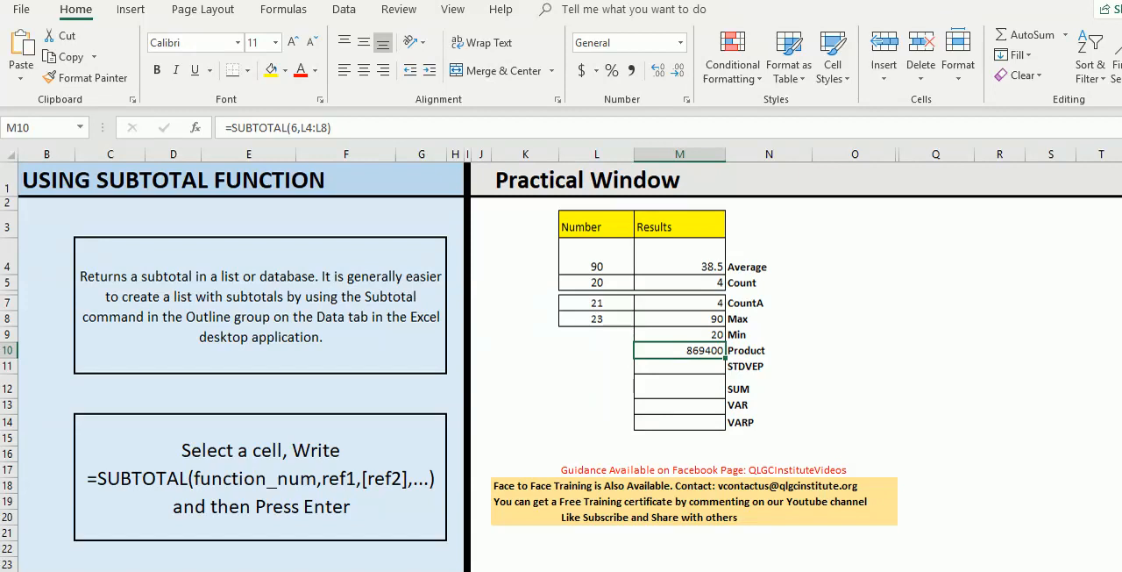
- Enter =SUBTOTAL(7,L4:L8) in the standard deviation result cell M11, using function 7 - STDEV.S over the number range
left_click(679, 366)
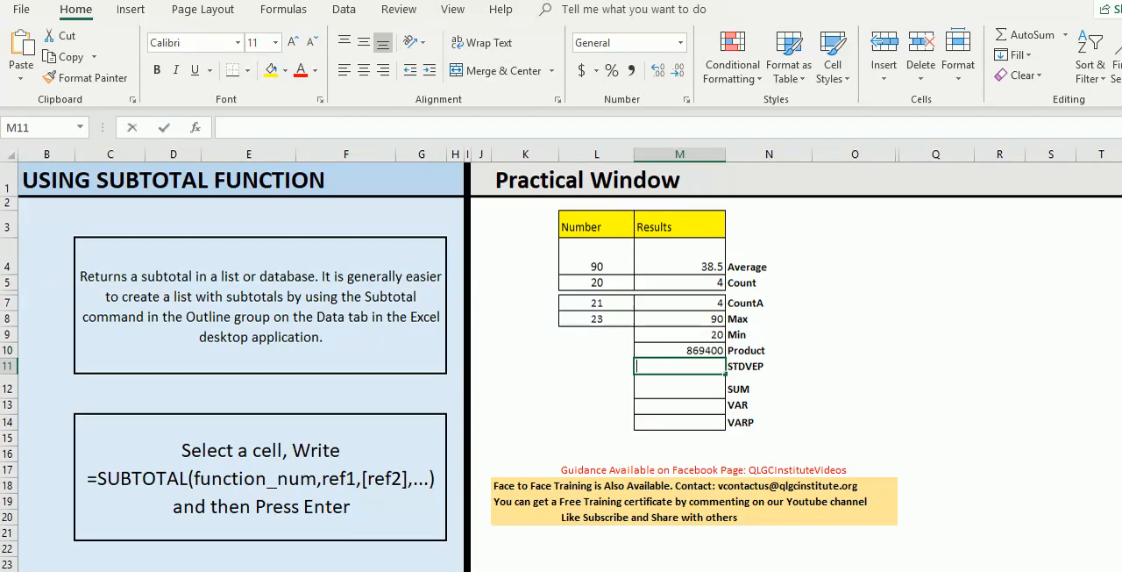
type("=")
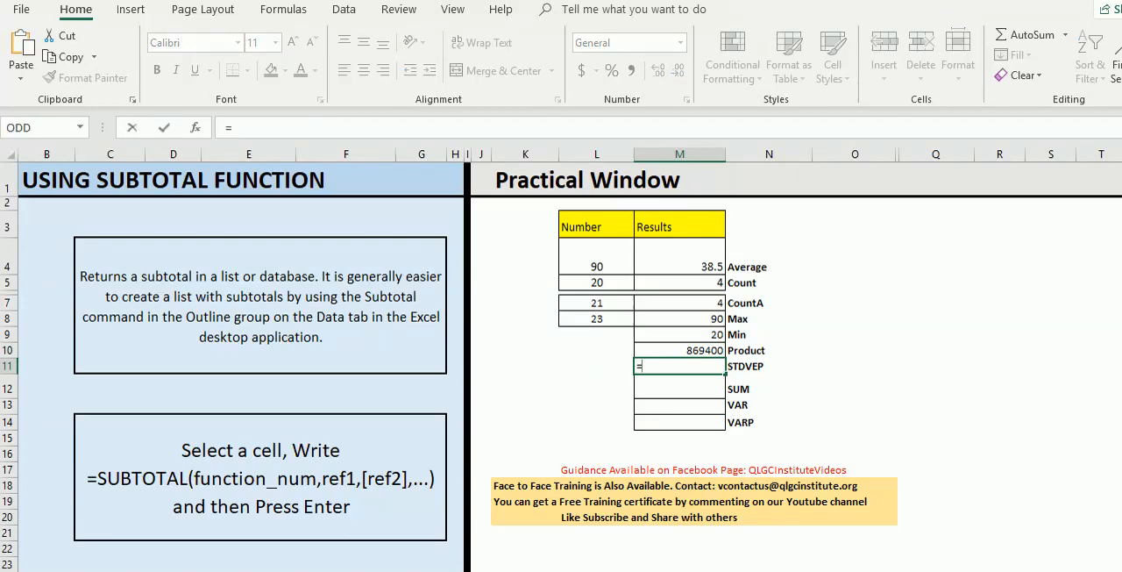
type("subt")
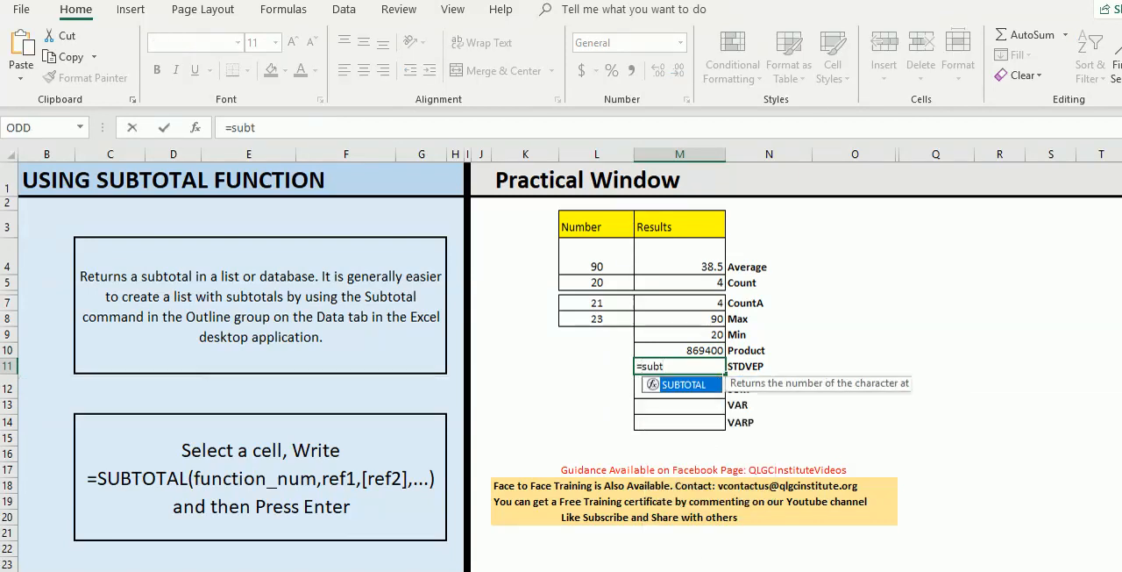
type("otal")
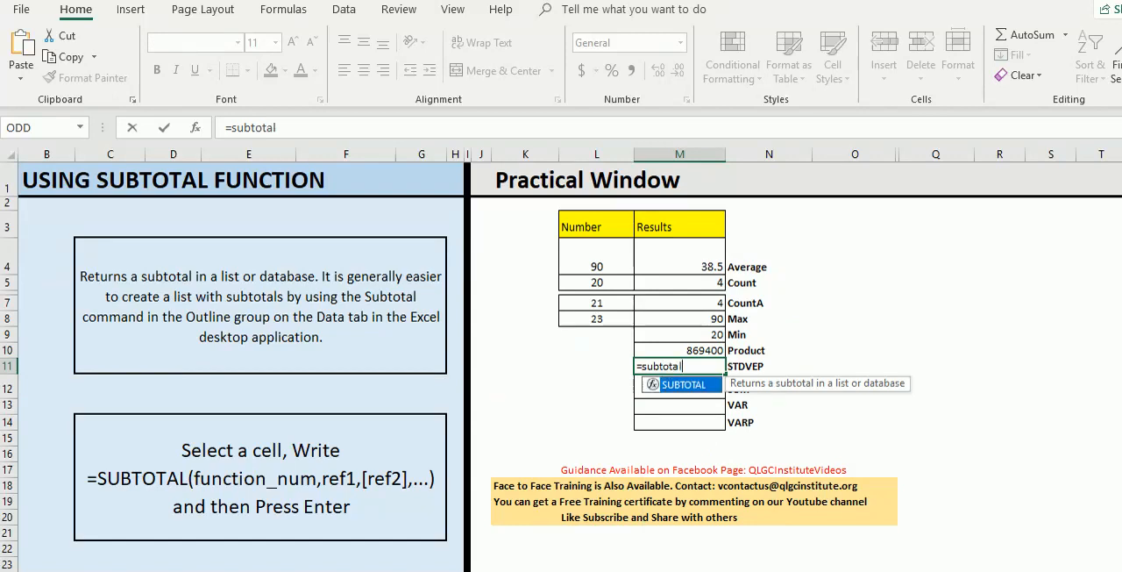
key("Tab")
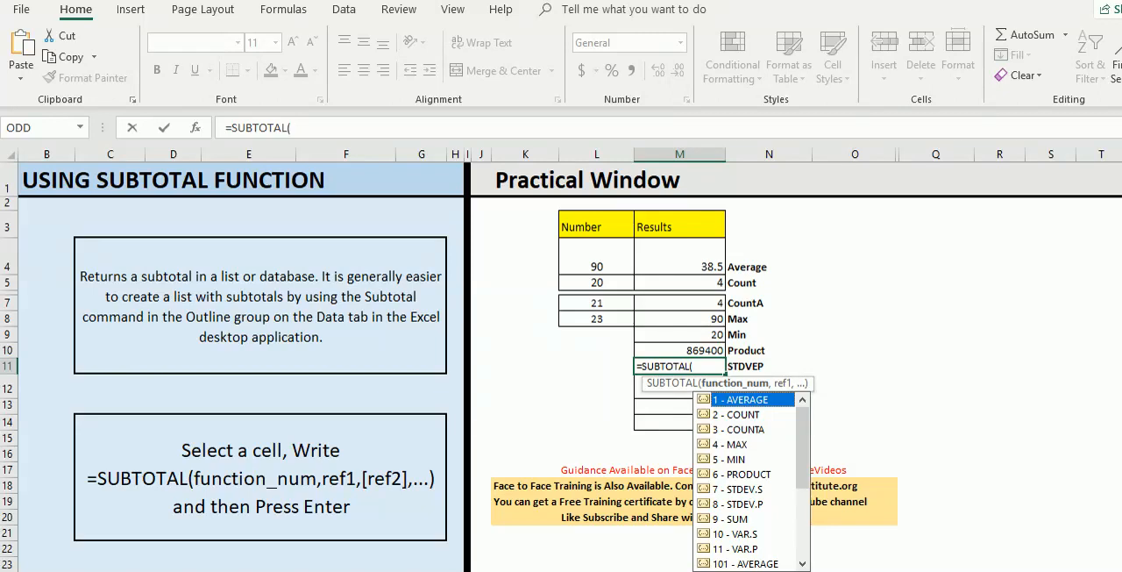
type("7")
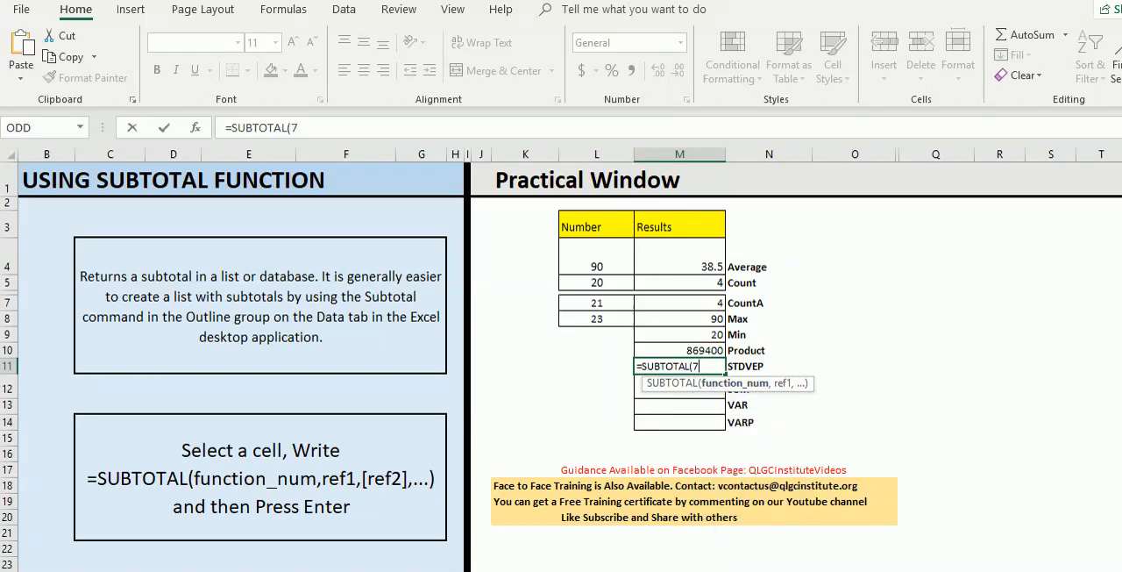
type(",")
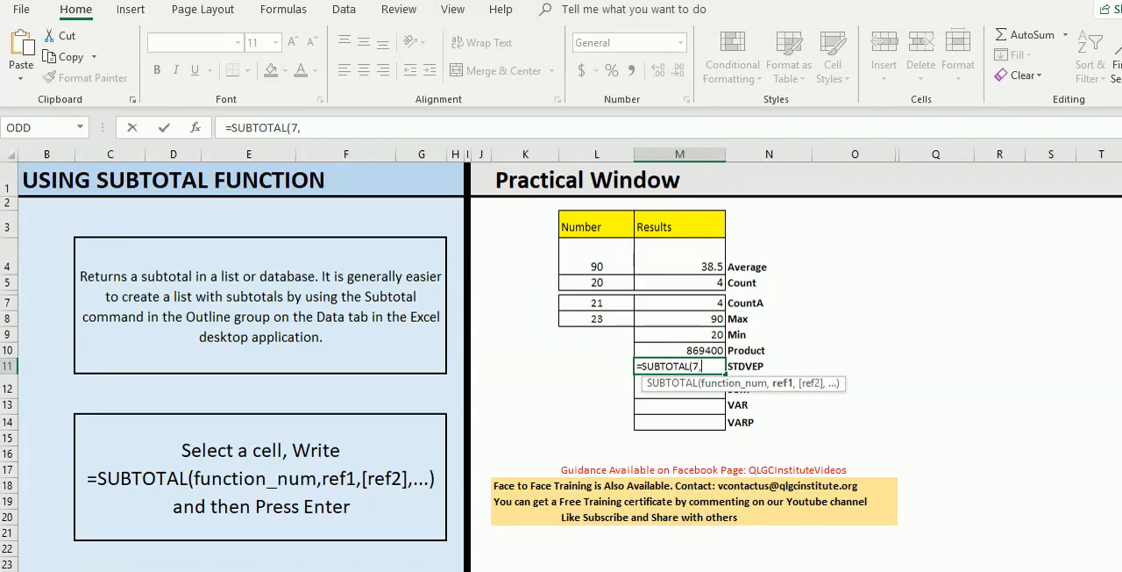
left_click_drag(597, 263, 596, 318)
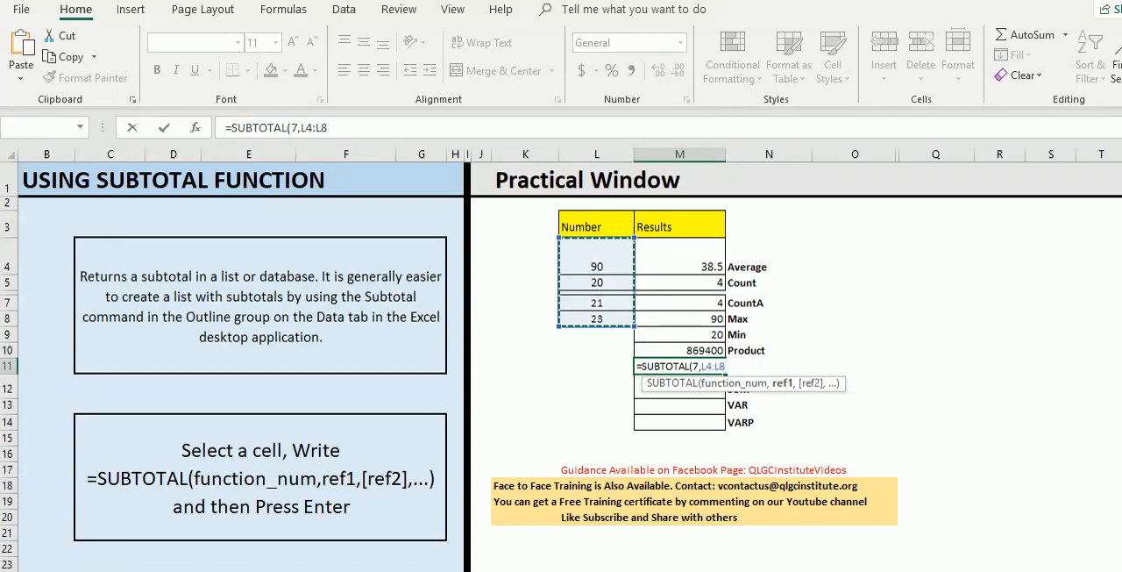
key("Return")
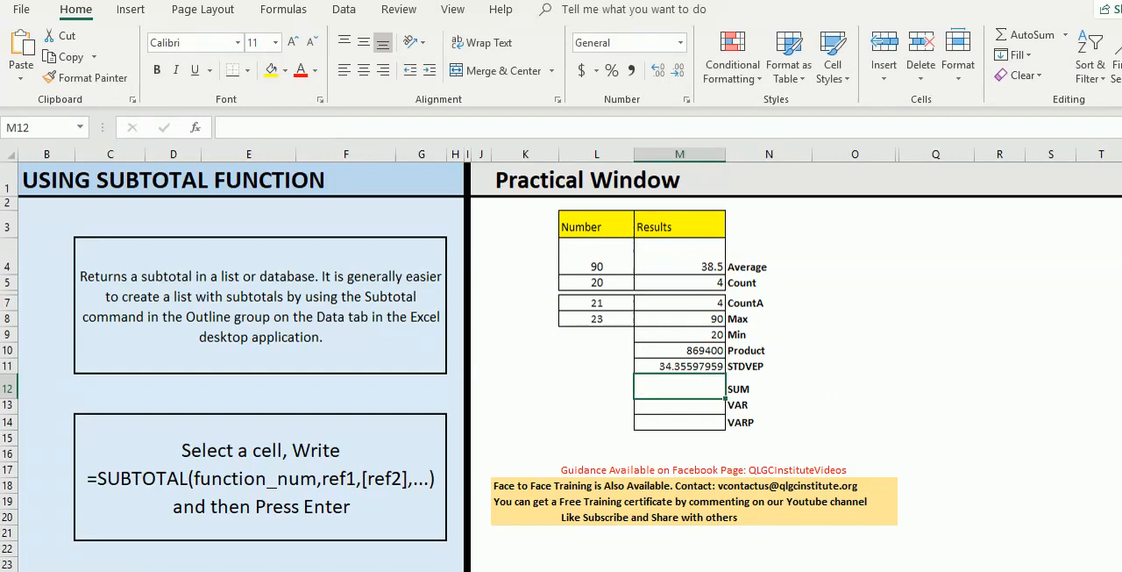
- Change the label in N11 beside the function 7 result to STDVES
left_click(769, 365)
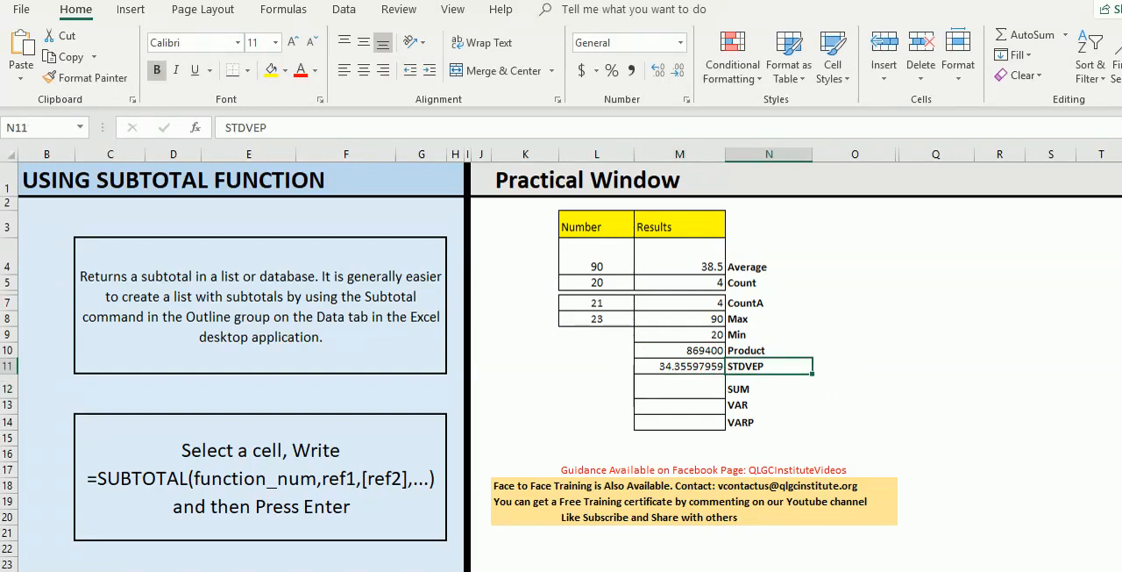
left_click(267, 128)
key("BackSpace")
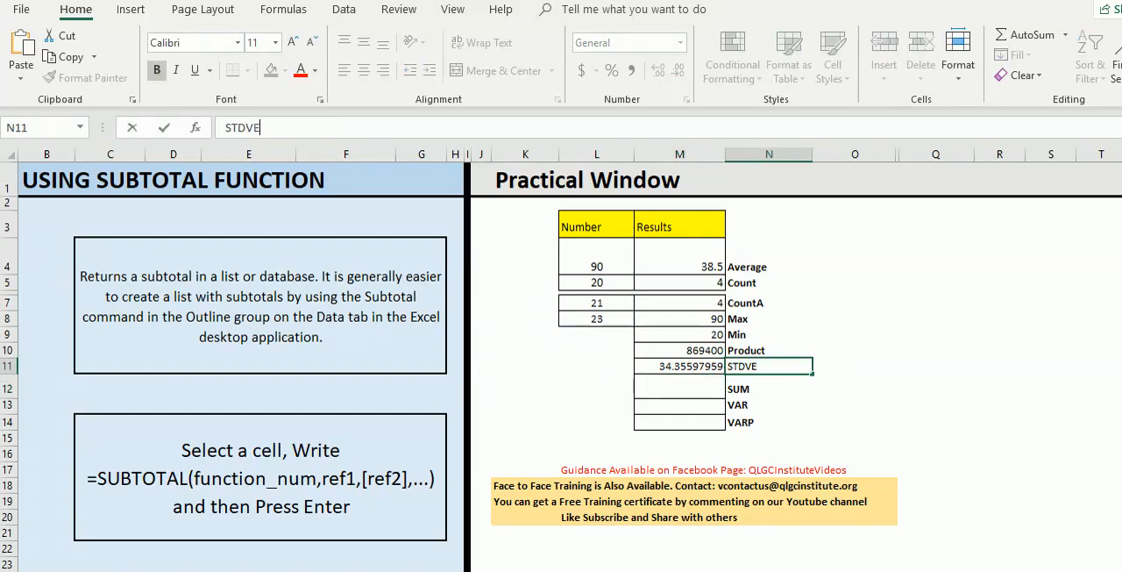
type("S")
left_click(855, 406)
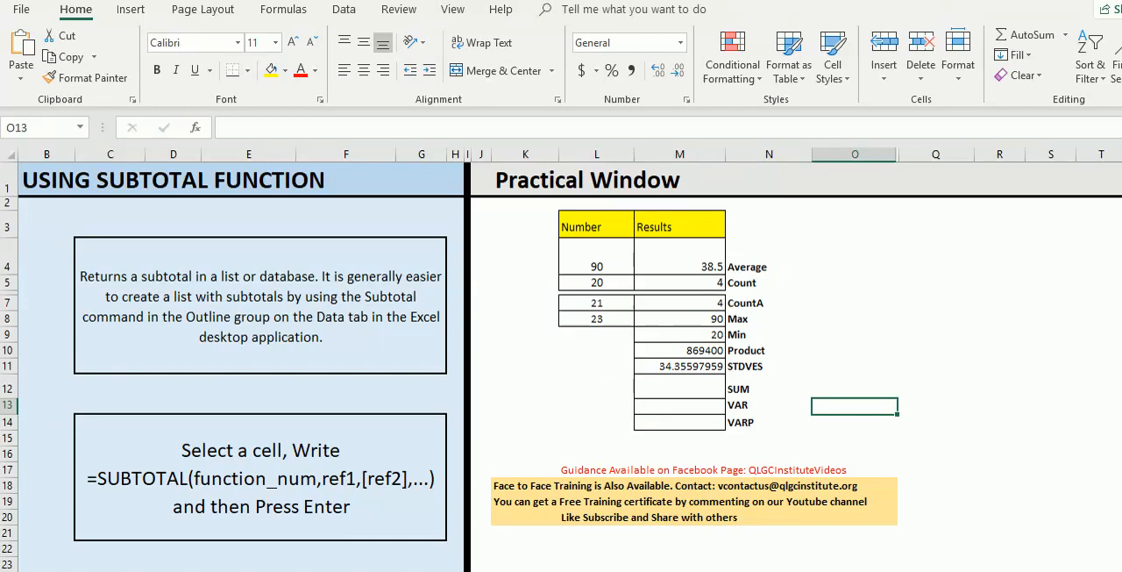
- Add the label STDVEP in cell N15, directly below the VARP label
left_click(769, 453)
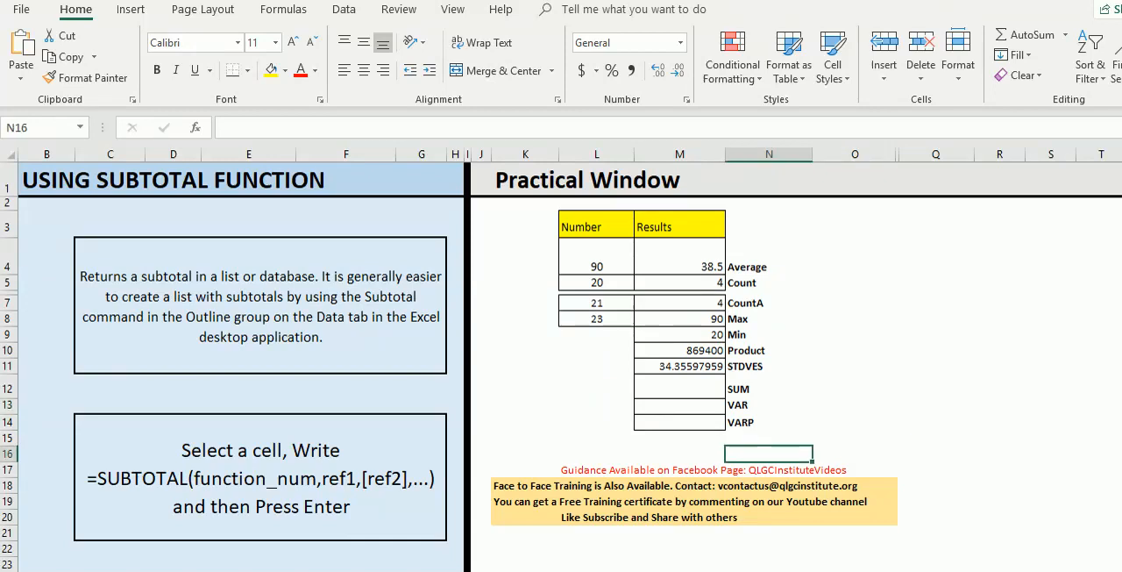
left_click(769, 438)
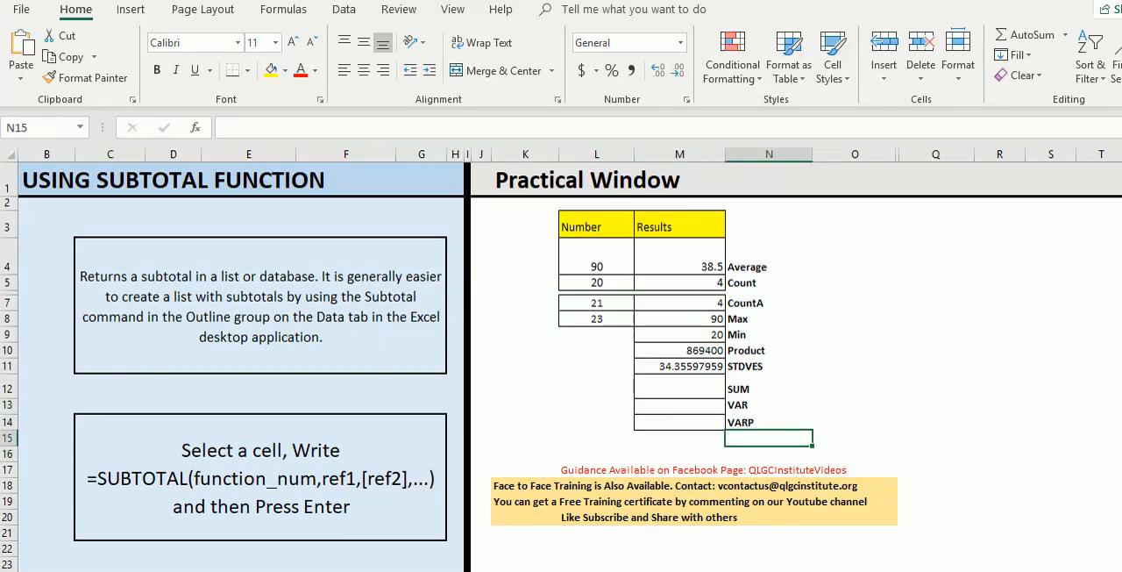
type("STD")
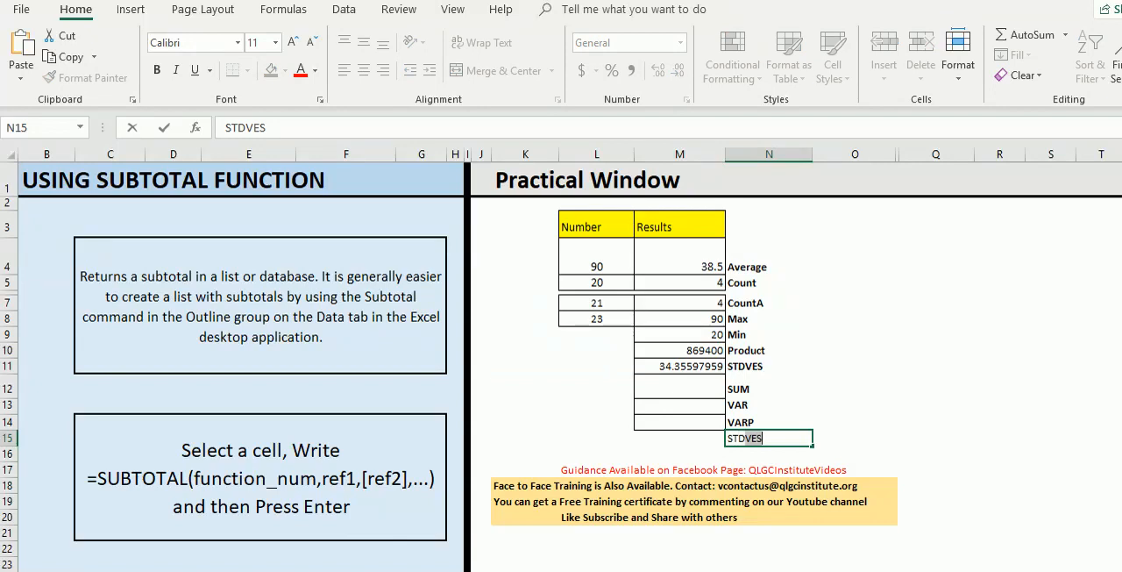
type("VES")
key("BackSpace")
type("P")
left_click(852, 423)
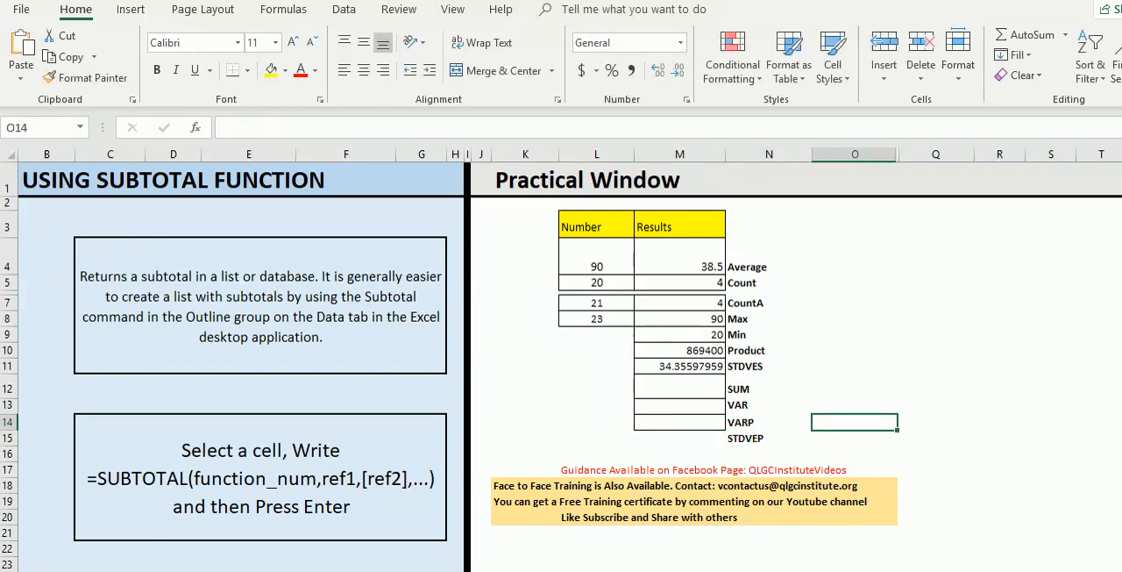
- Enter =SUBTOTAL(8,L4:L8) in the STDVEP result cell M15, choosing function 8 - STDEV.P over the number range
left_click(745, 434)
left_click(680, 437)
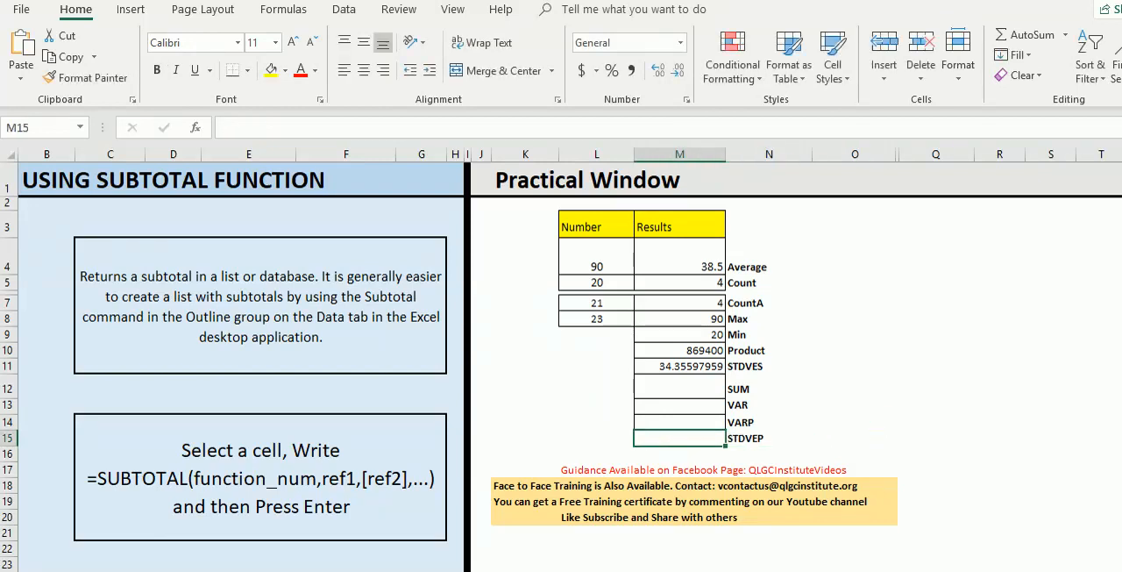
type("=s")
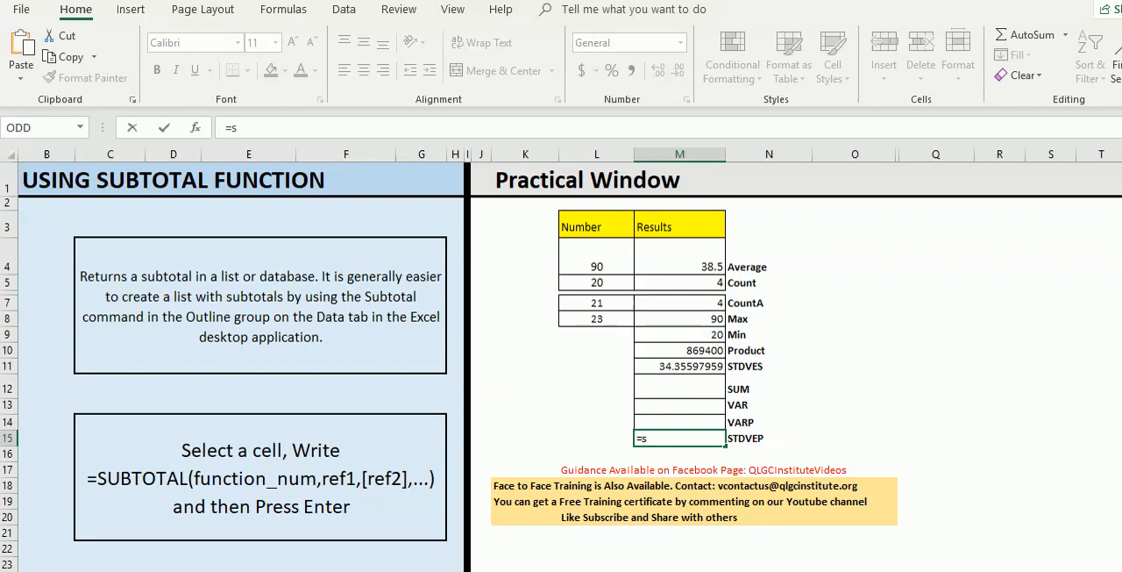
type("ubtotal")
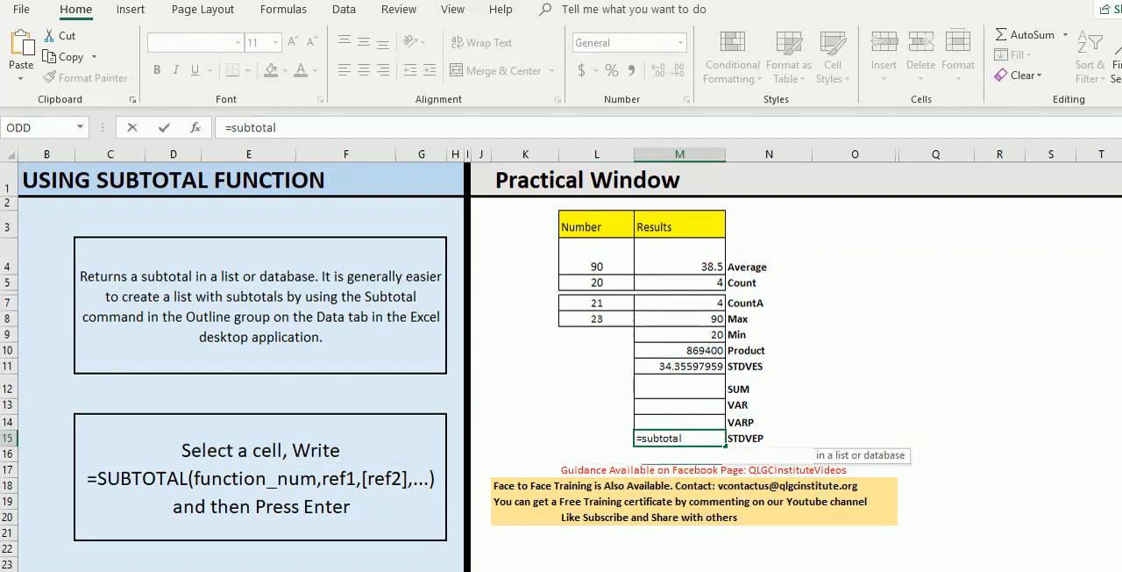
key("Tab")
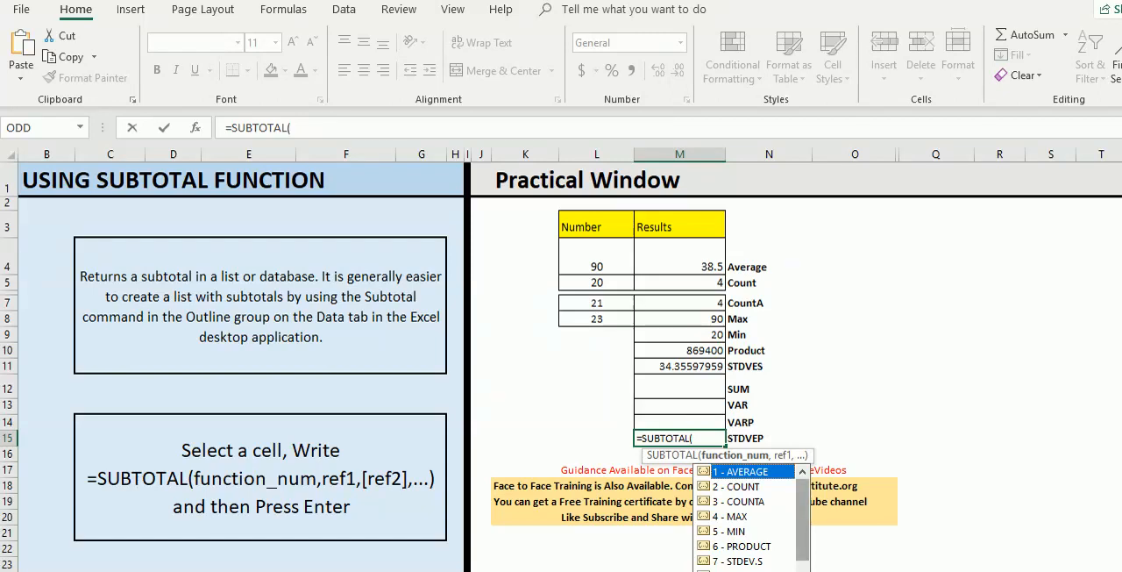
scroll(749, 517, "down", 3)
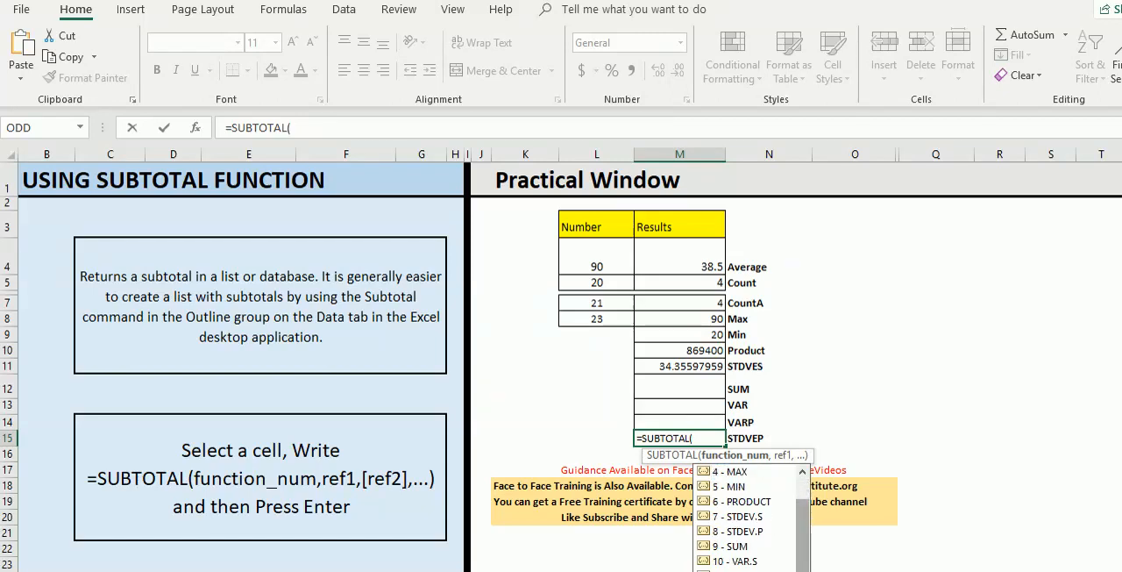
double_click(739, 531)
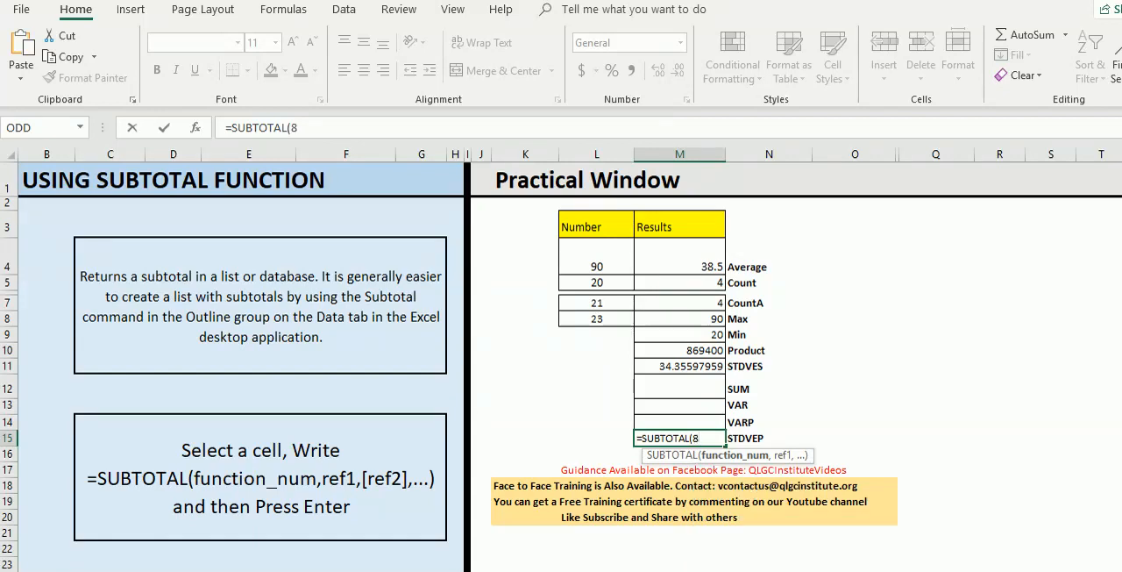
type(",")
left_click_drag(596, 258, 605, 323)
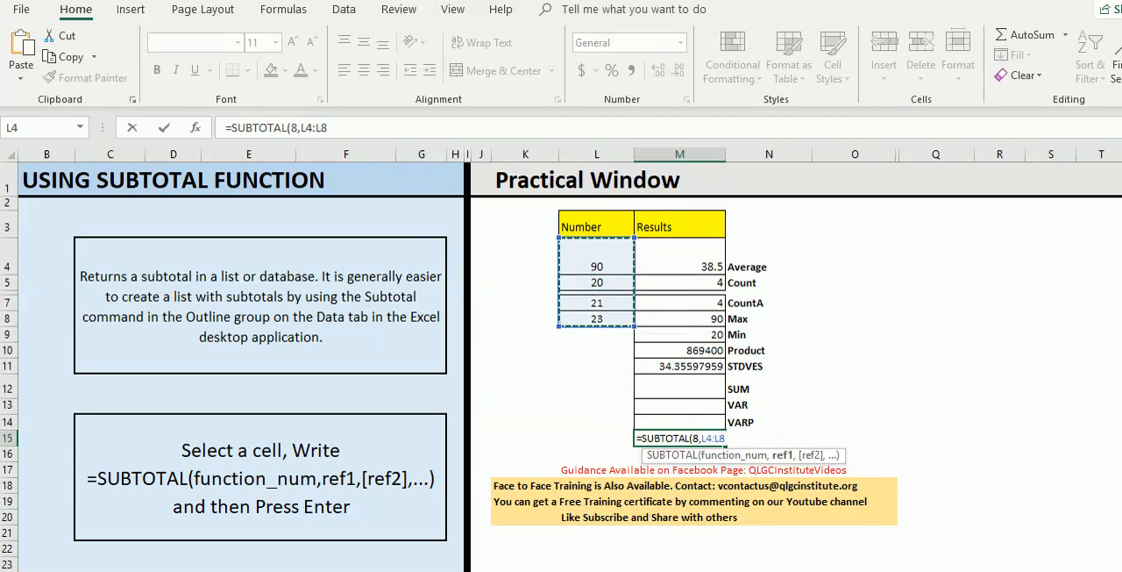
type(")")
key("Return")
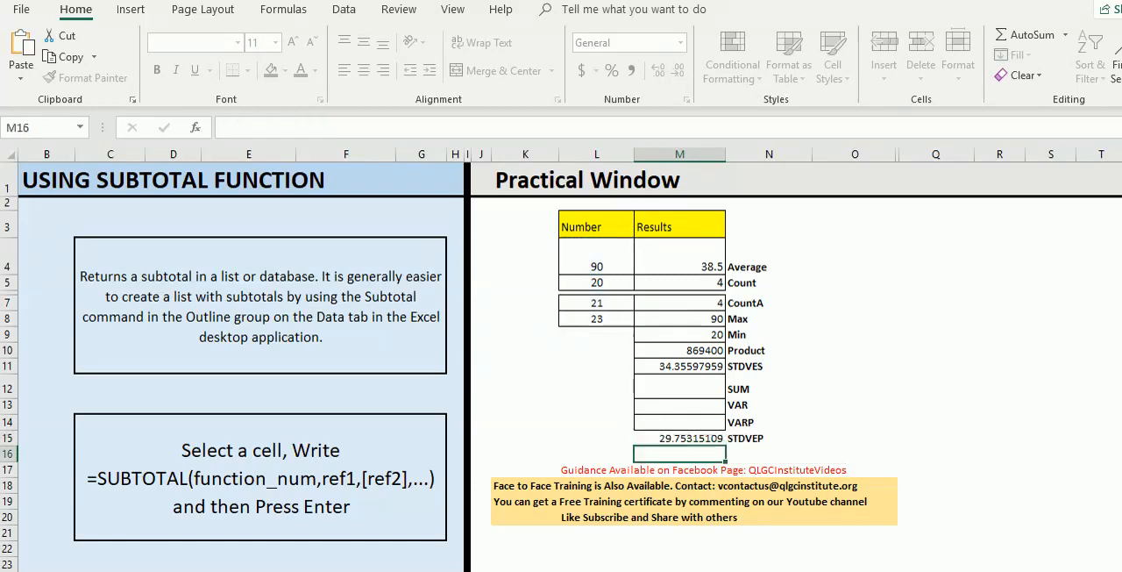
key("Up")
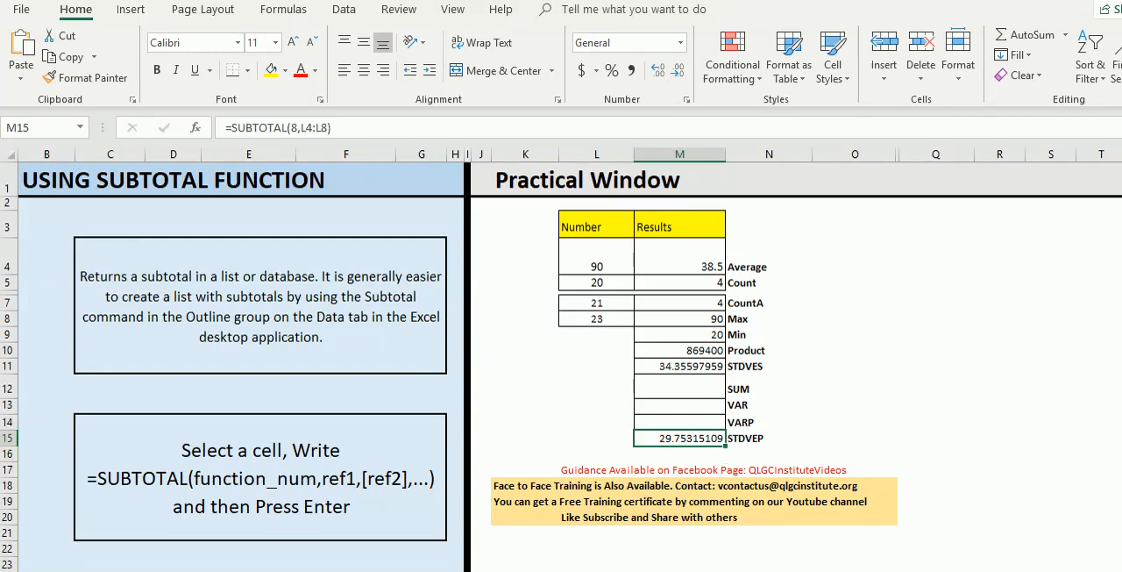
- Enter =SUBTOTAL(9,L4:L8) in the SUM result cell M12, choosing function 9 - SUM over the number range
key("Up")
key("Up")
key("Up")
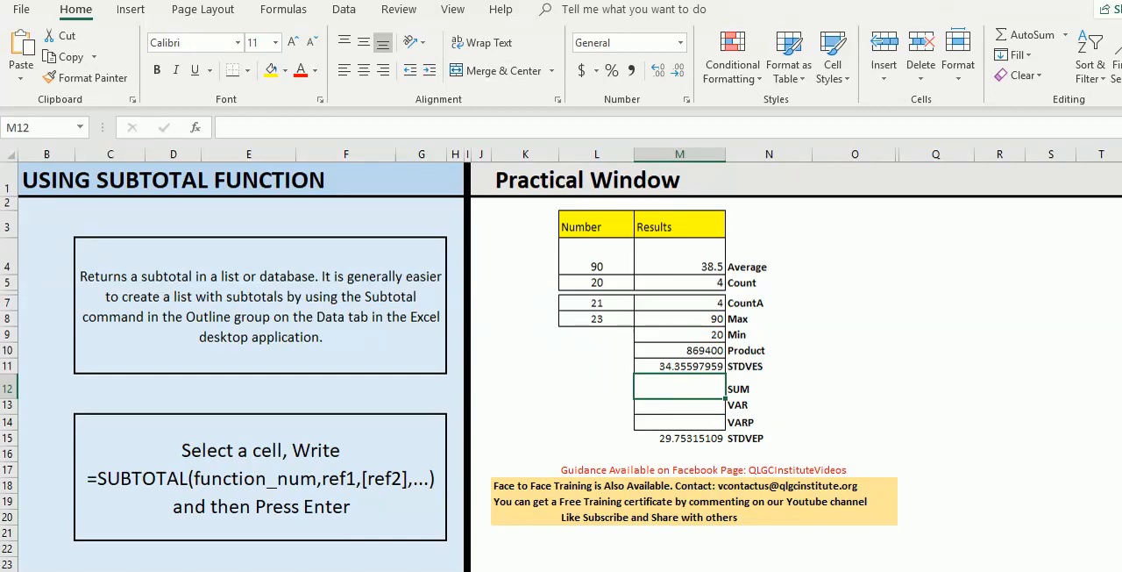
type("=")
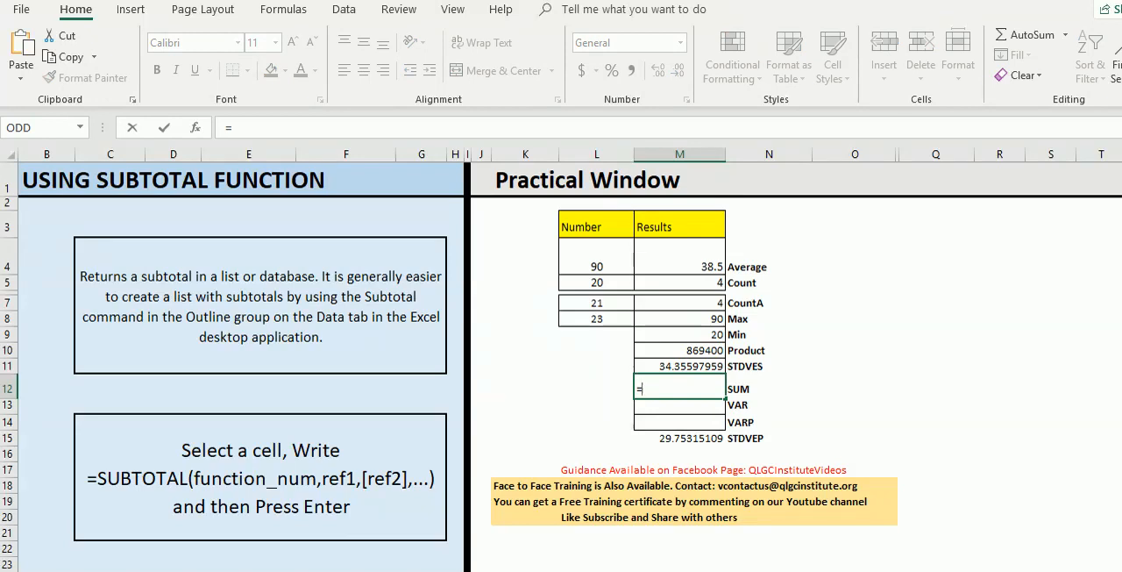
type("subto")
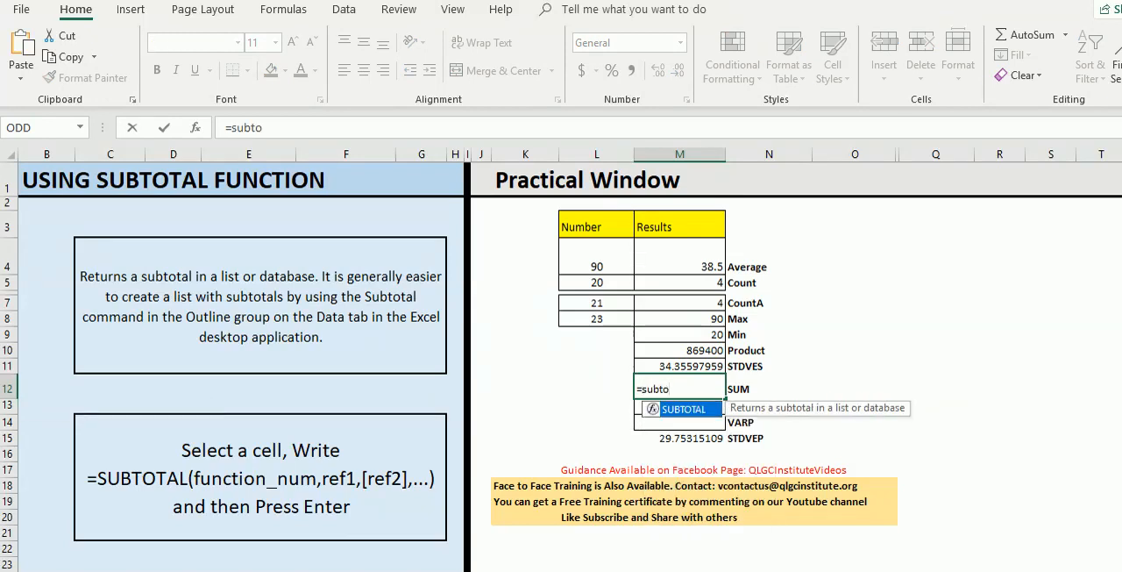
key("Tab")
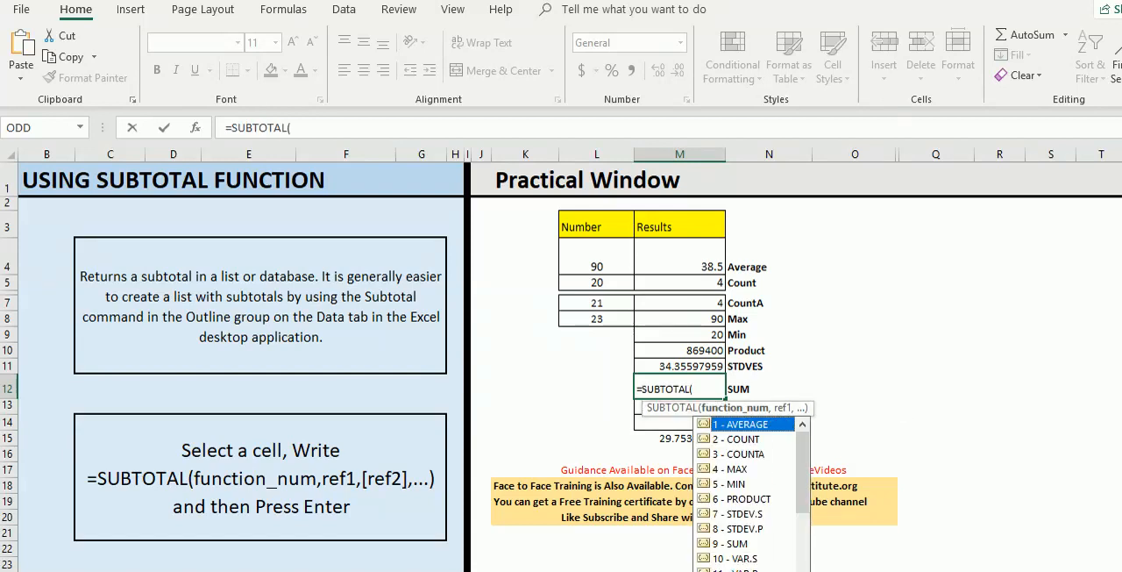
key("Down")
key("Down")
key("Down")
key("Down")
key("Down")
key("Down")
key("Down")
key("Down")
key("Tab")
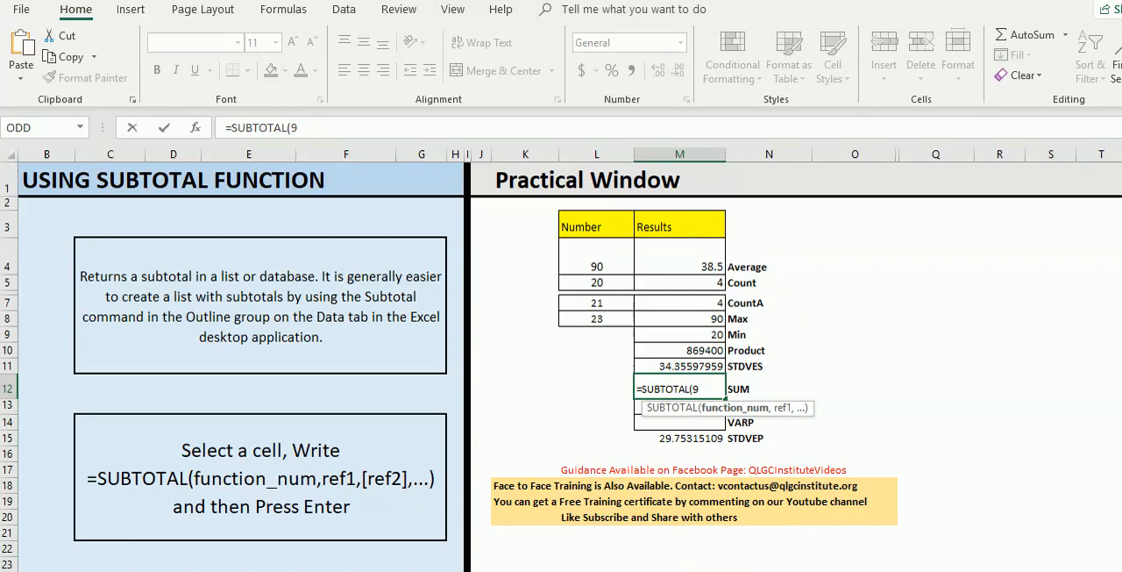
type(",")
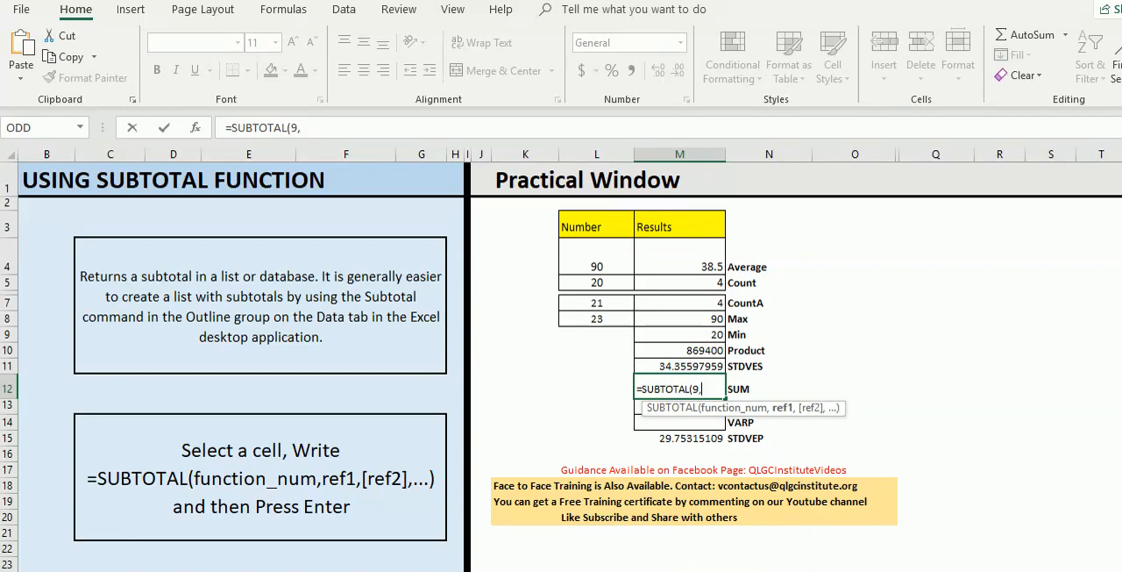
left_click_drag(597, 259, 614, 323)
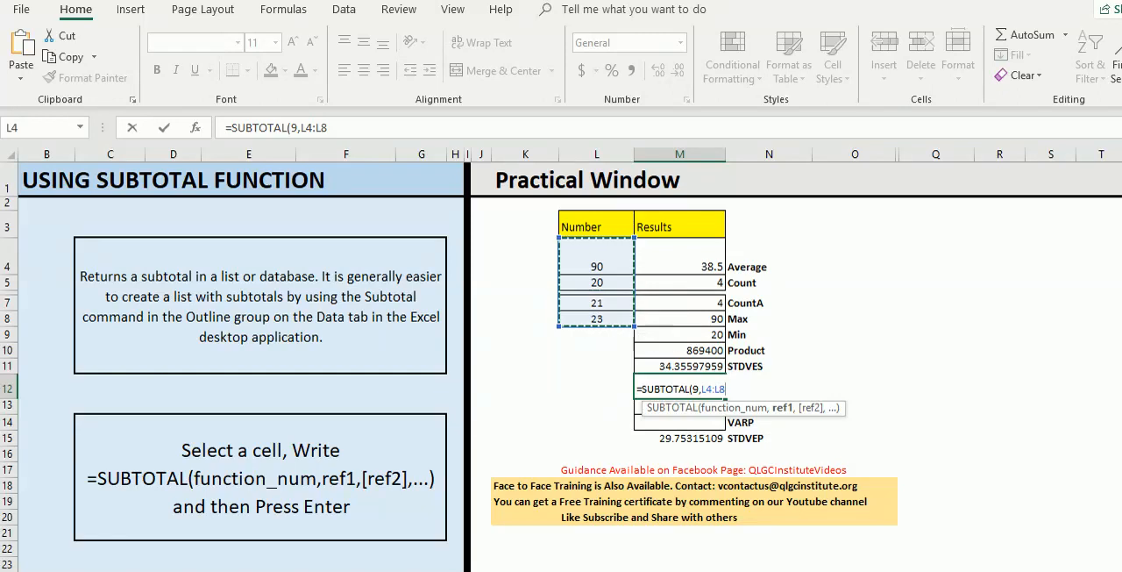
key("Return")
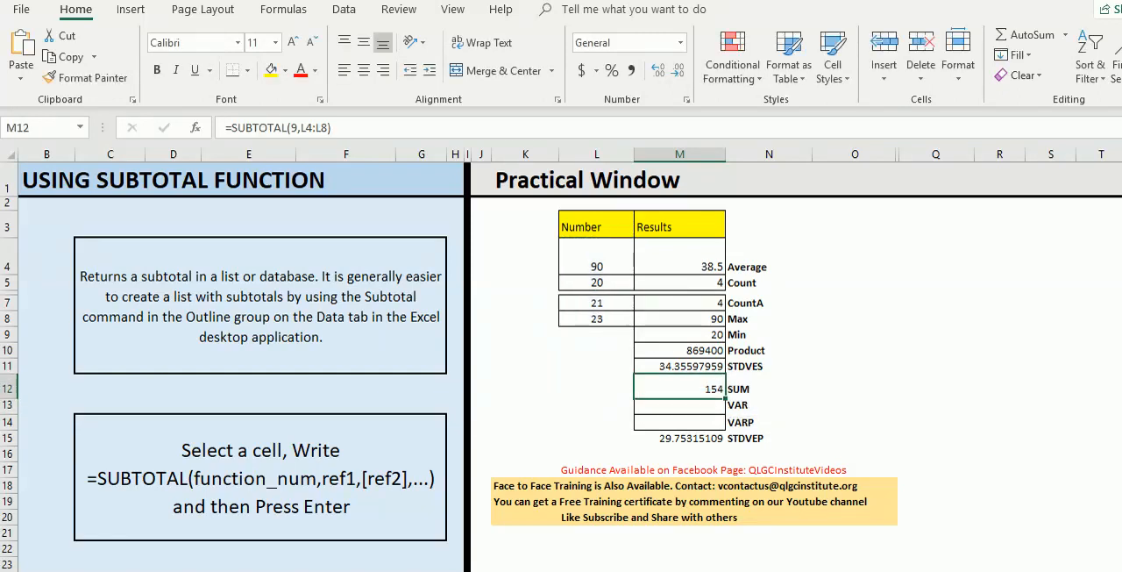
- Replace the numbers in L4, L5, L7 and L8 with 2, 2, 2 and 4
left_click(596, 258)
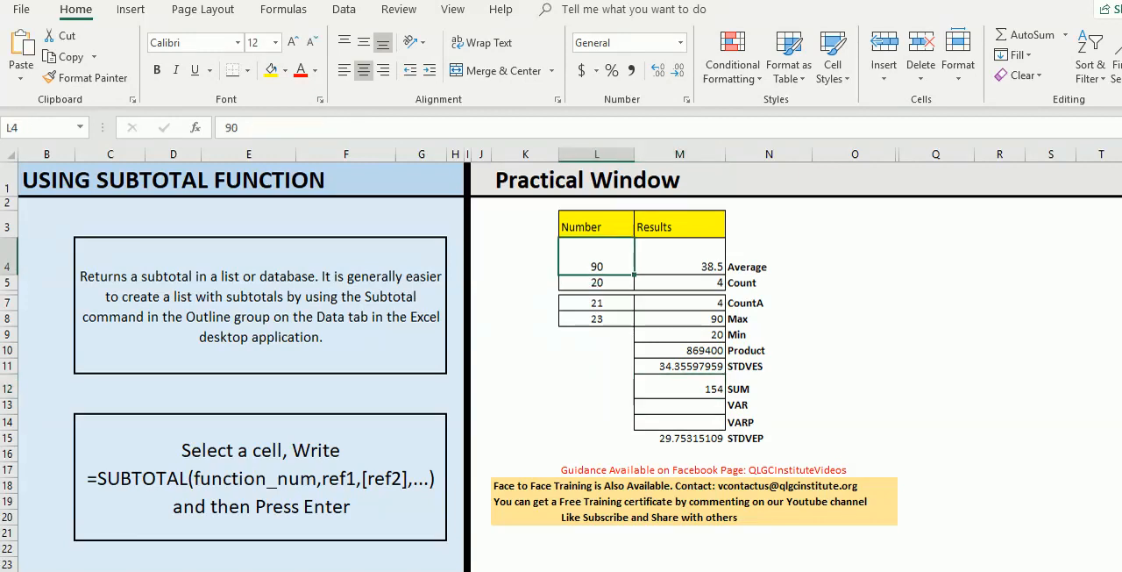
type("2")
key("Return")
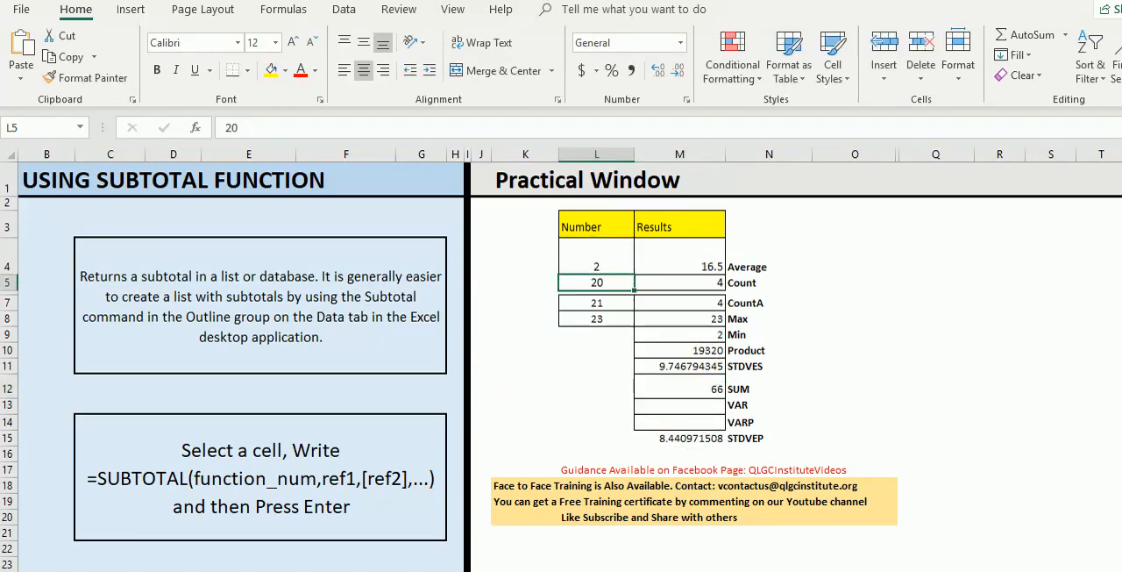
type("2")
key("Return")
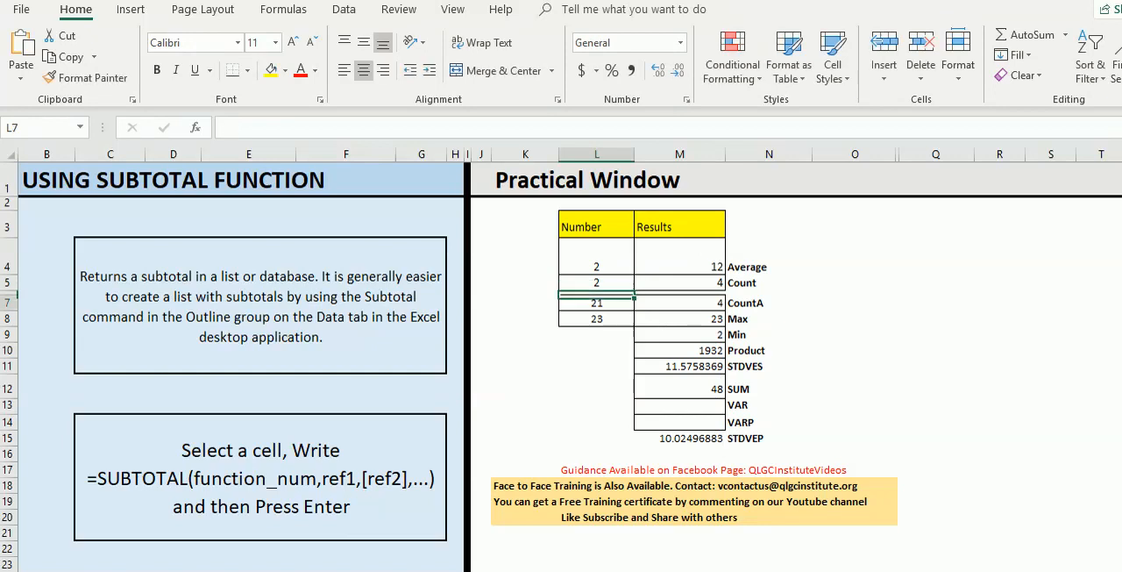
type("2")
key("Return")
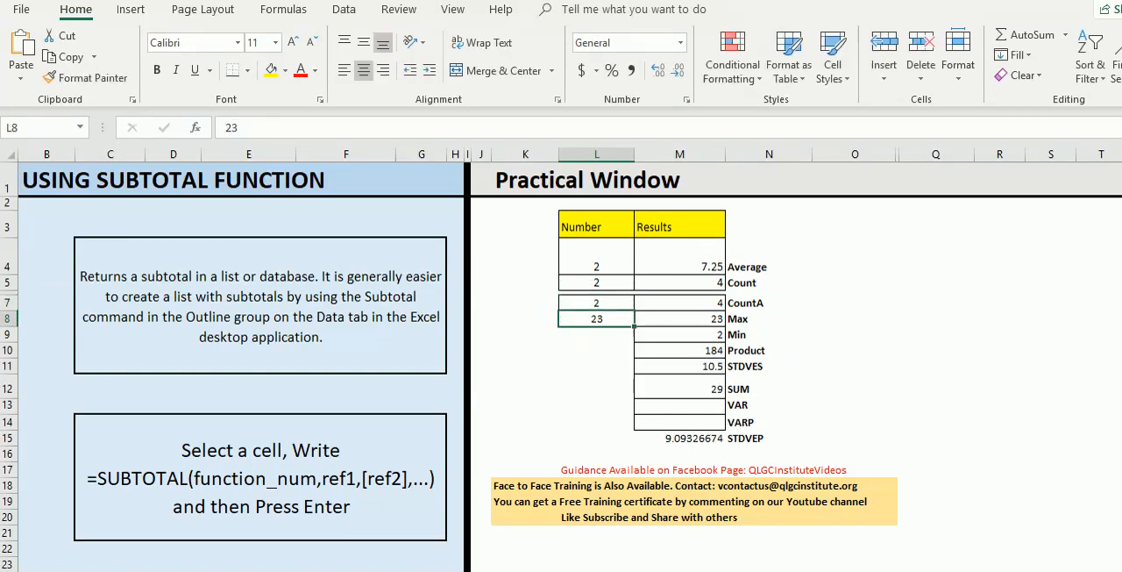
type("4")
key("Return")
key("Up")
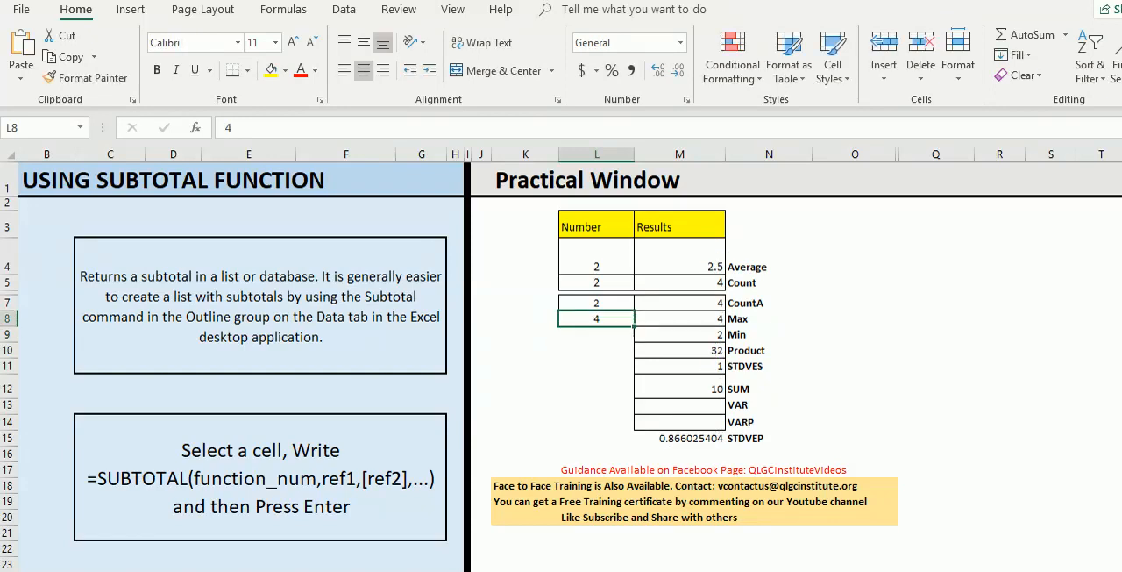
- Change the second number, in cell L5, to 3
key("Up")
key("Up")
key("Up")
type("3")
key("Return")
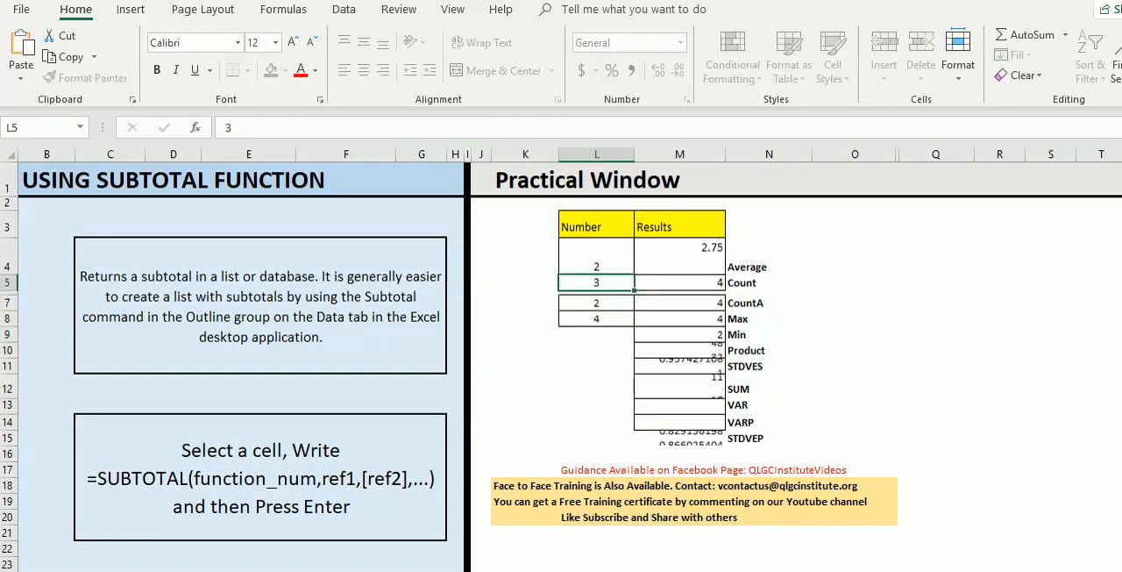
left_click(855, 351)
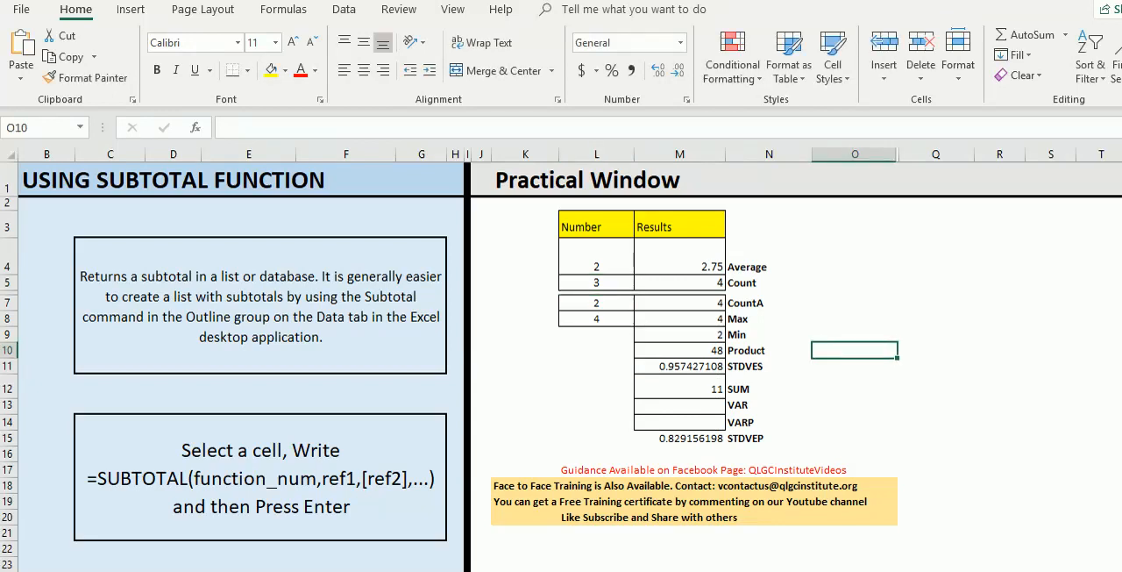
- Enter =SUBTOTAL(10,L4:L8) in the VAR result cell M13, choosing function 10 - VAR.S over the number range
left_click(679, 406)
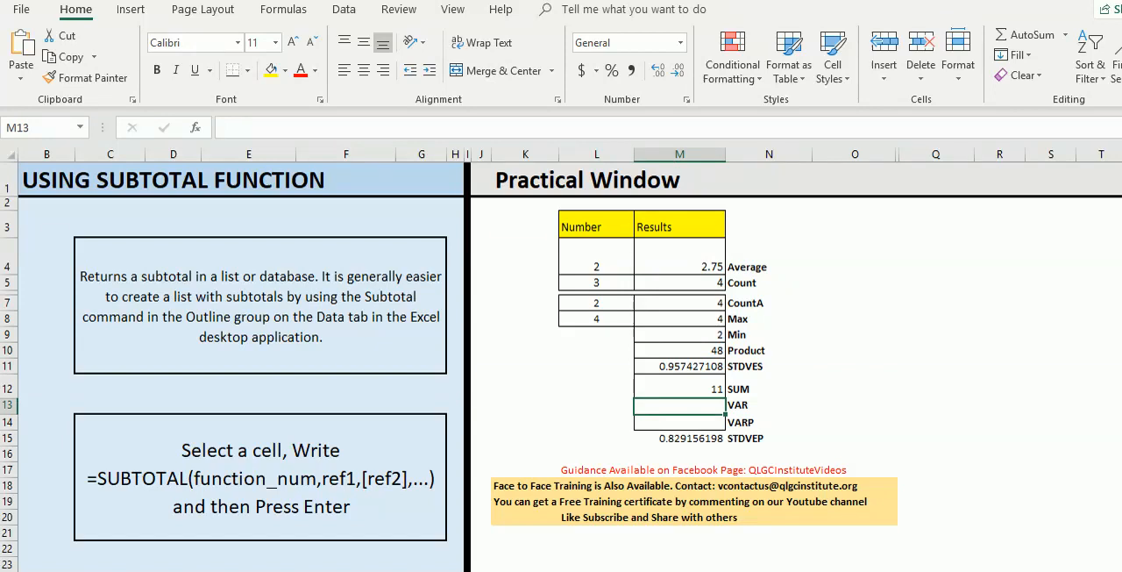
type("=")
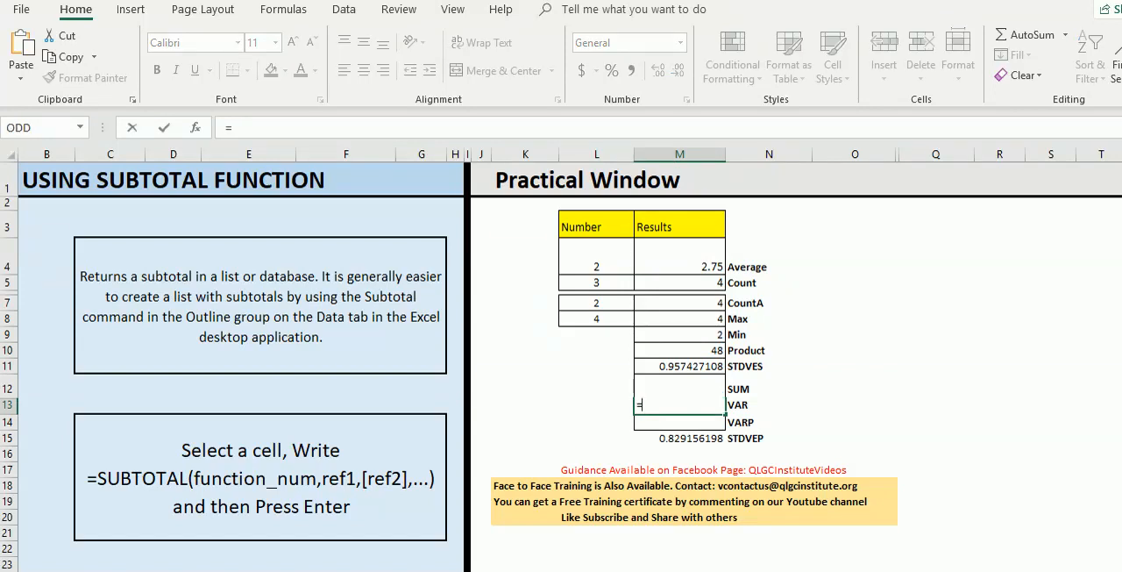
type("subto")
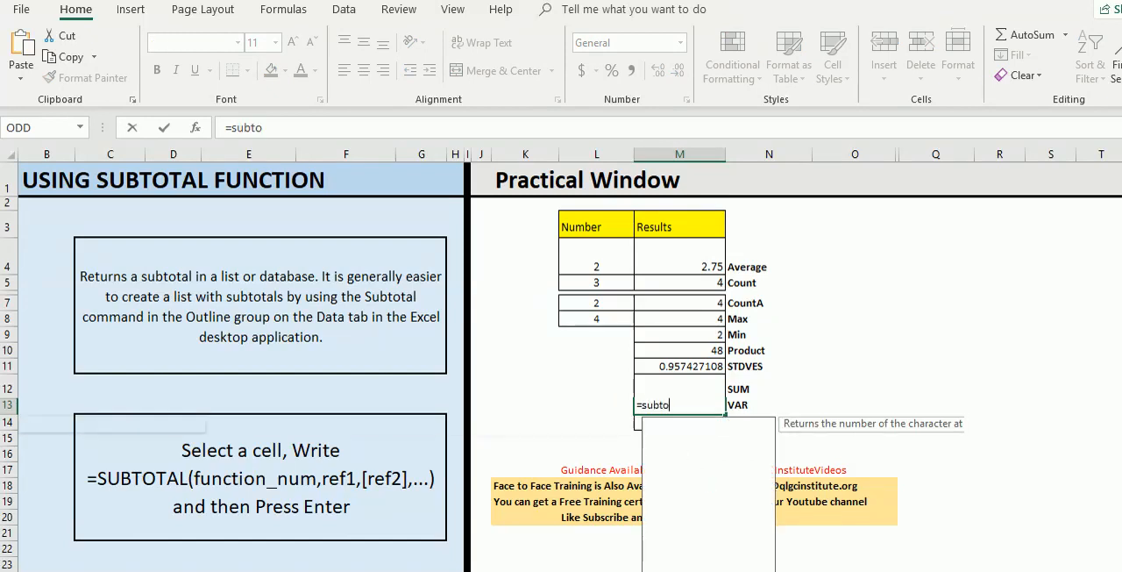
type("tal")
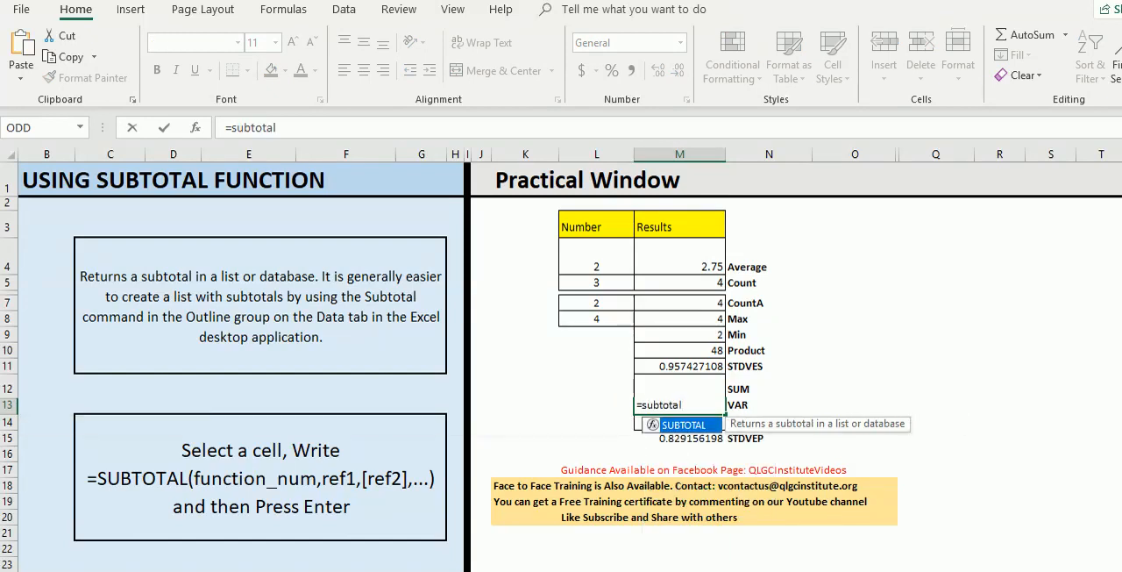
key("Tab")
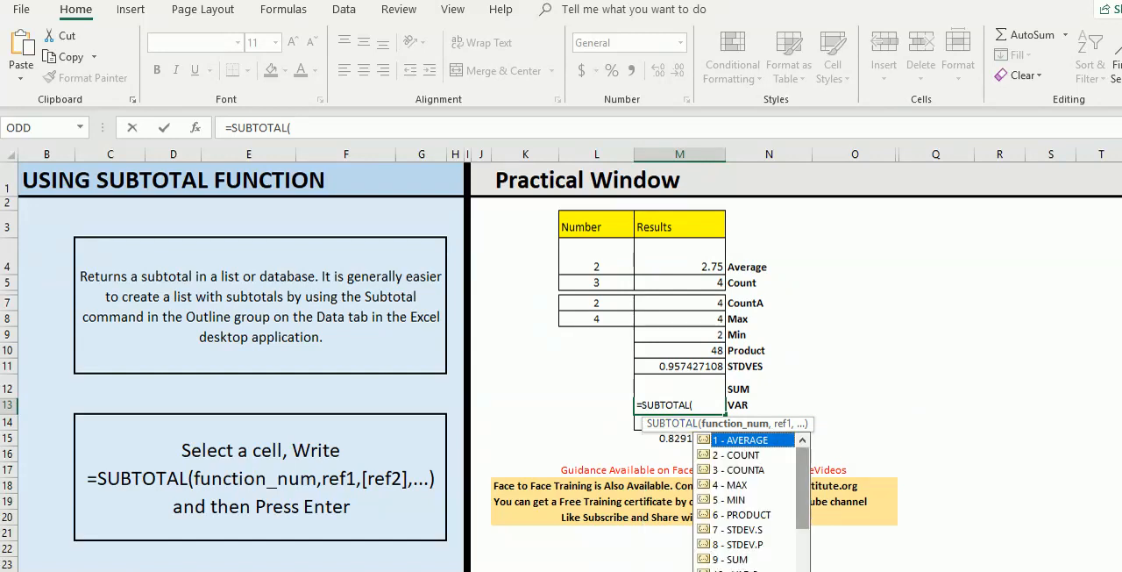
scroll(752, 499, "down", 5)
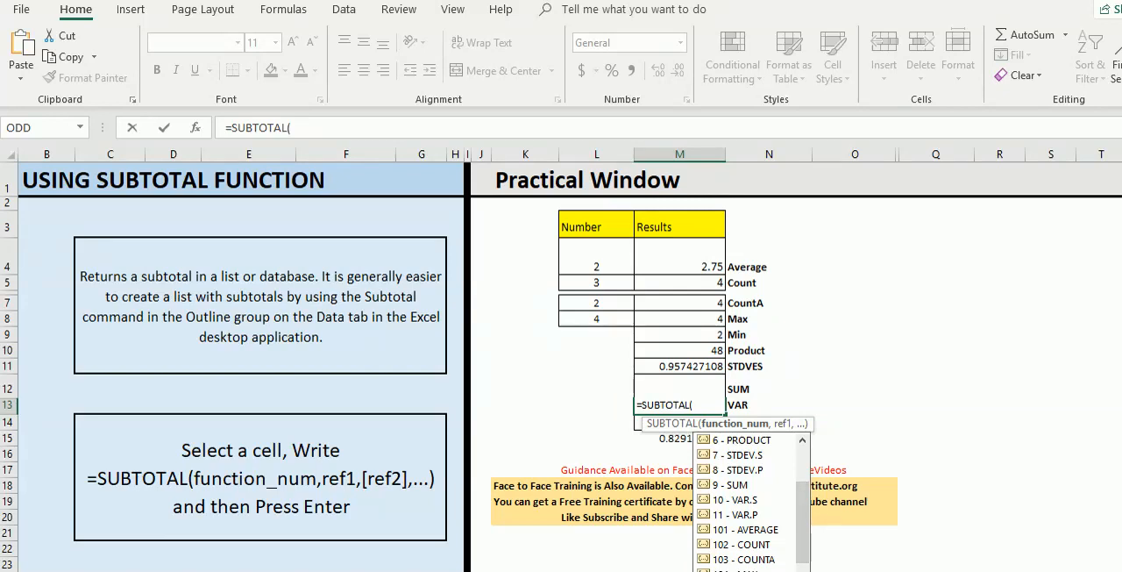
double_click(735, 500)
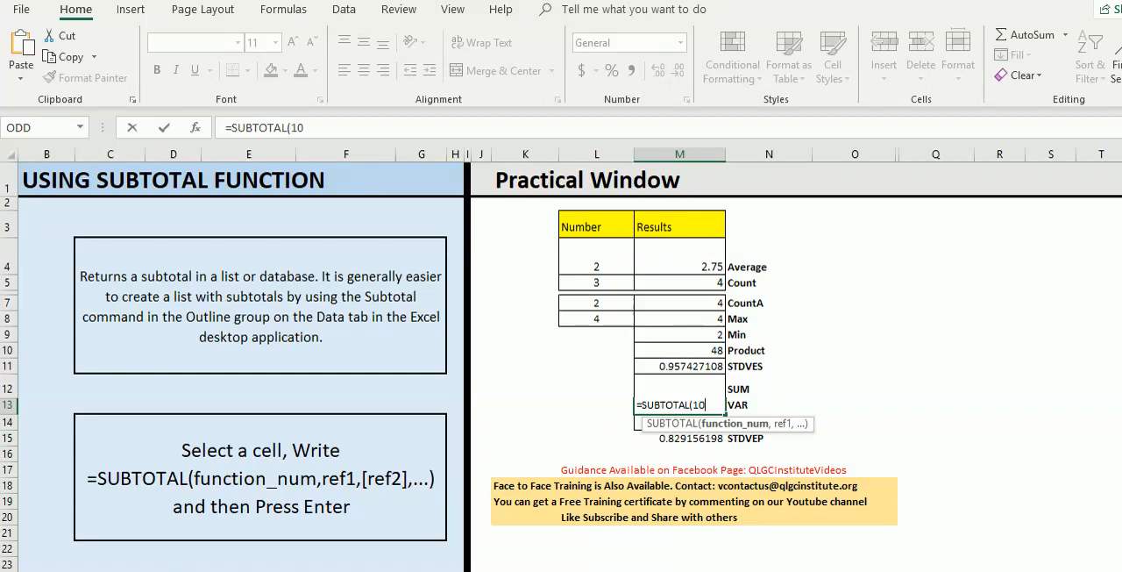
type(",")
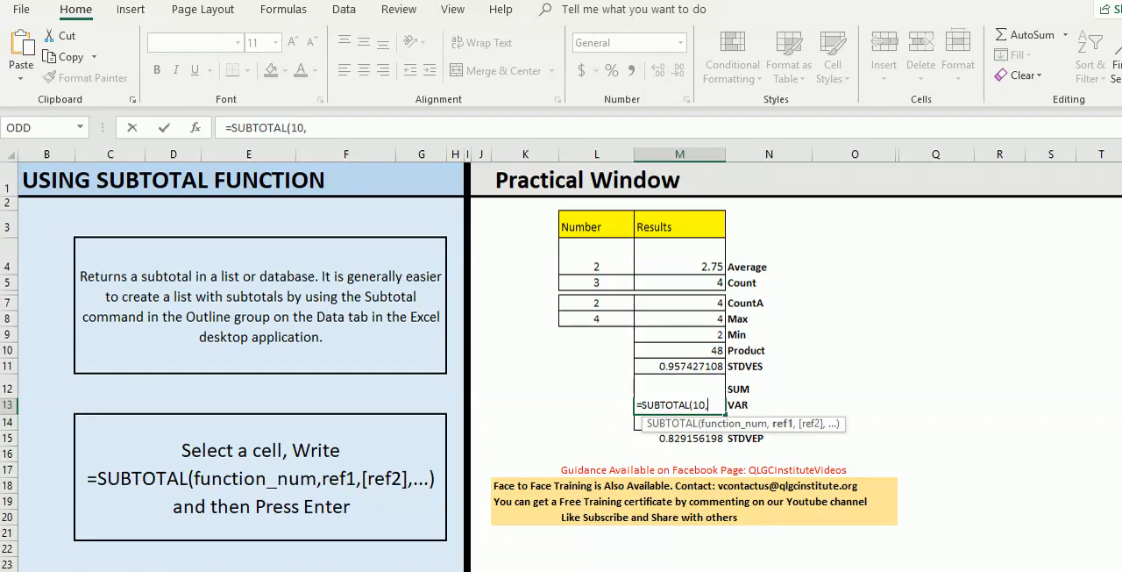
left_click_drag(596, 263, 613, 324)
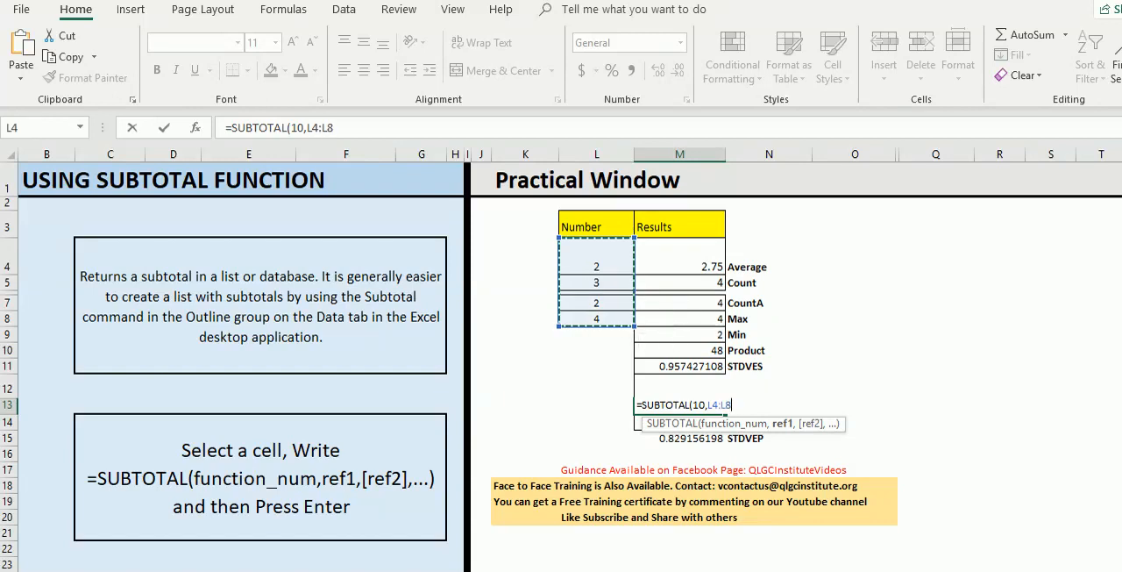
type(")")
key("Return")
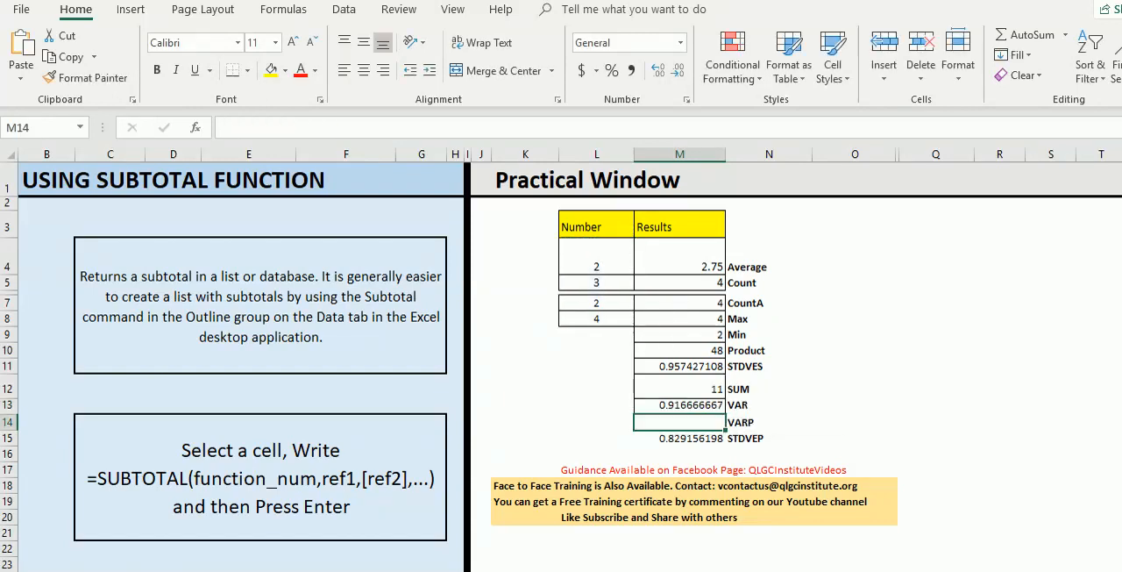
key("Up")
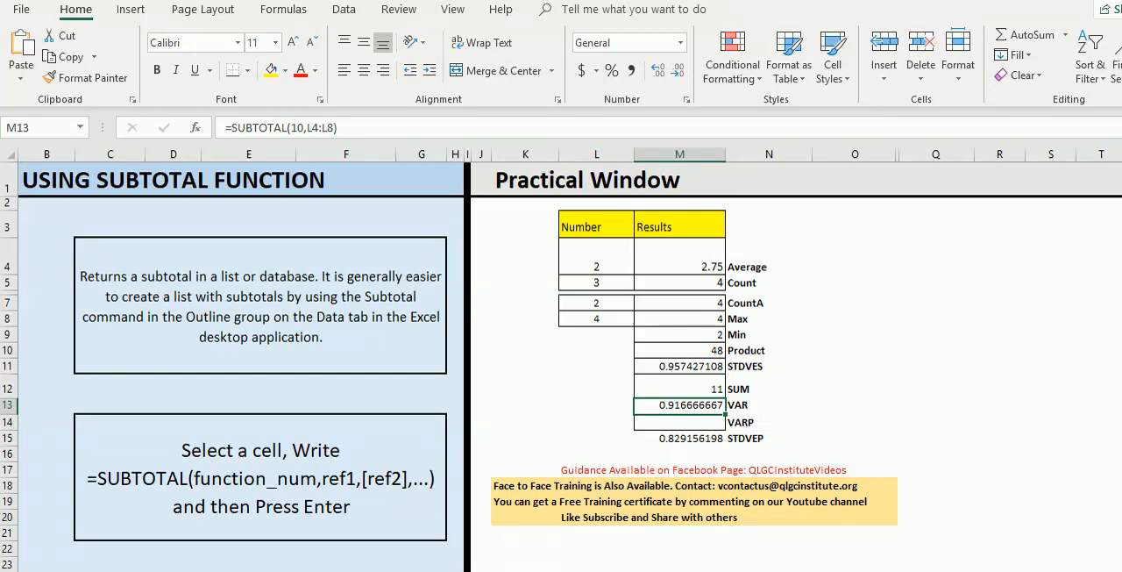
- Enter =SUBTOTAL(11,L4:L8) in the VARP result cell M14, choosing function 11 - VAR.P over the number range
key("Down")
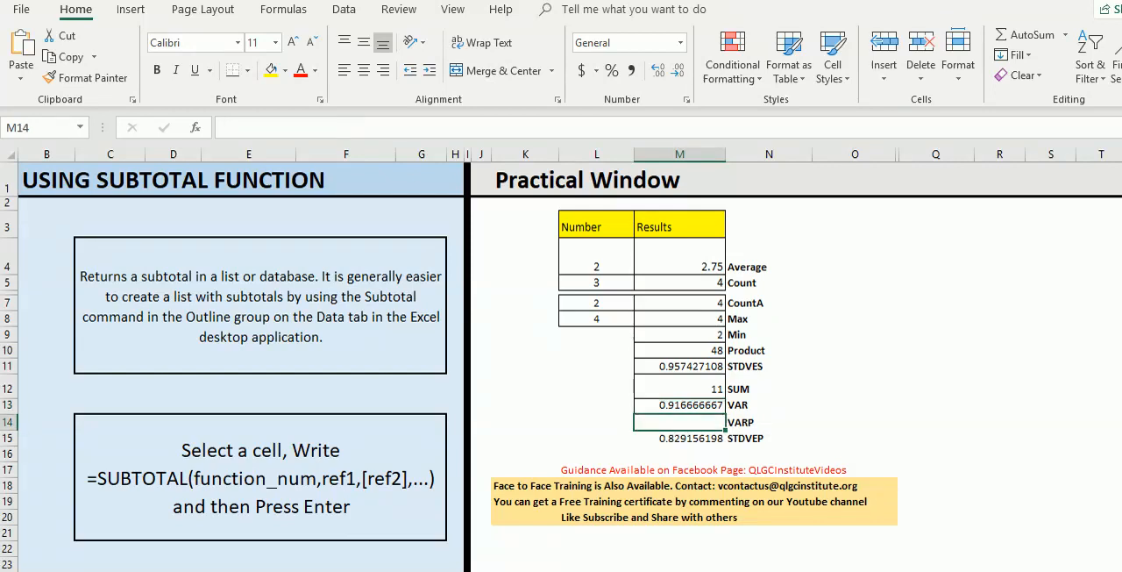
type("=")
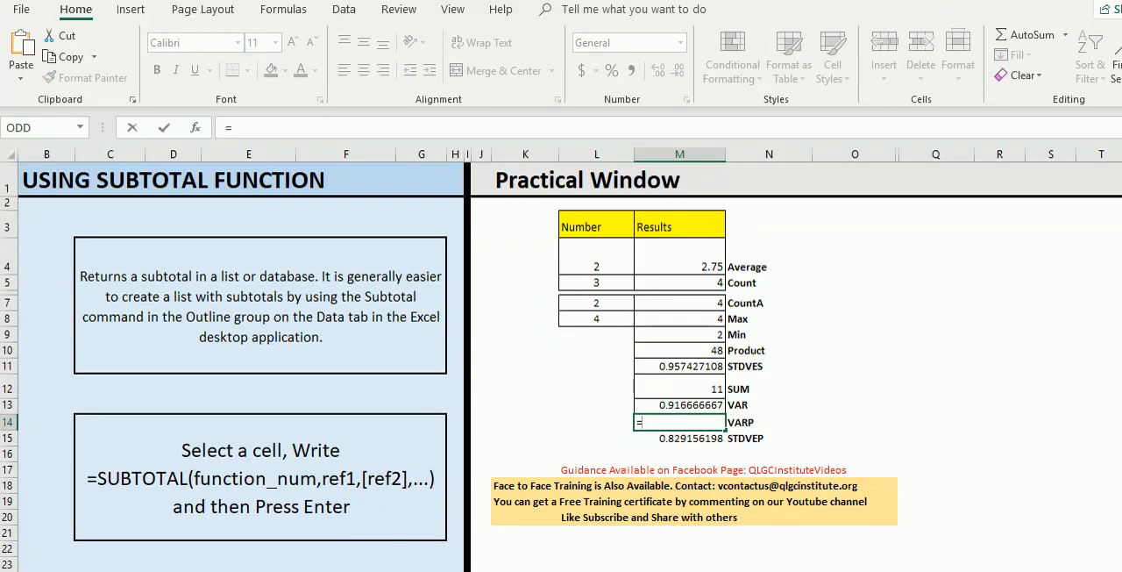
type("s")
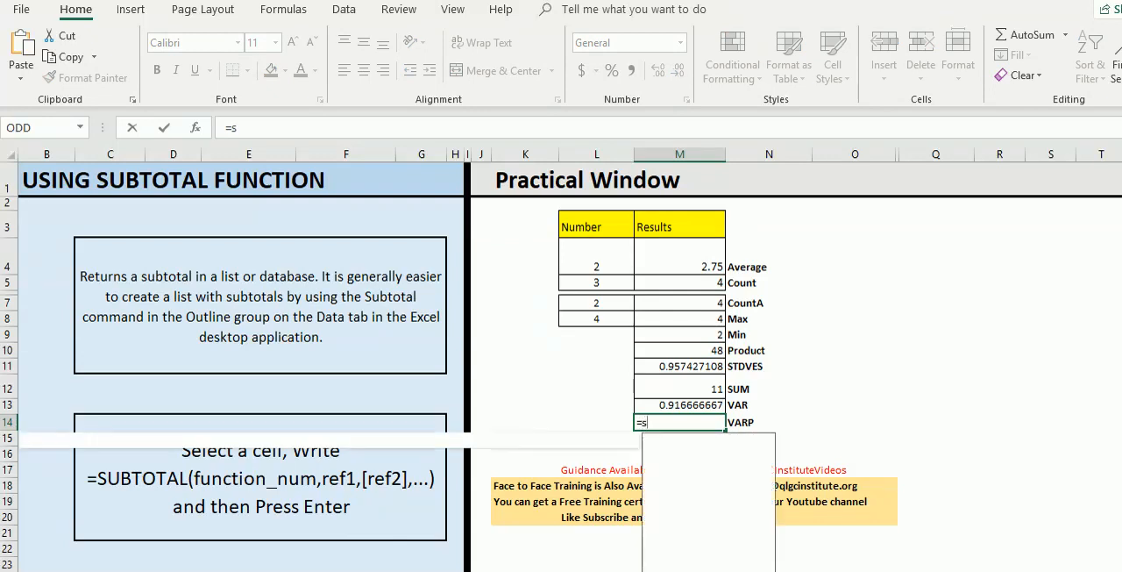
type("ubtotal")
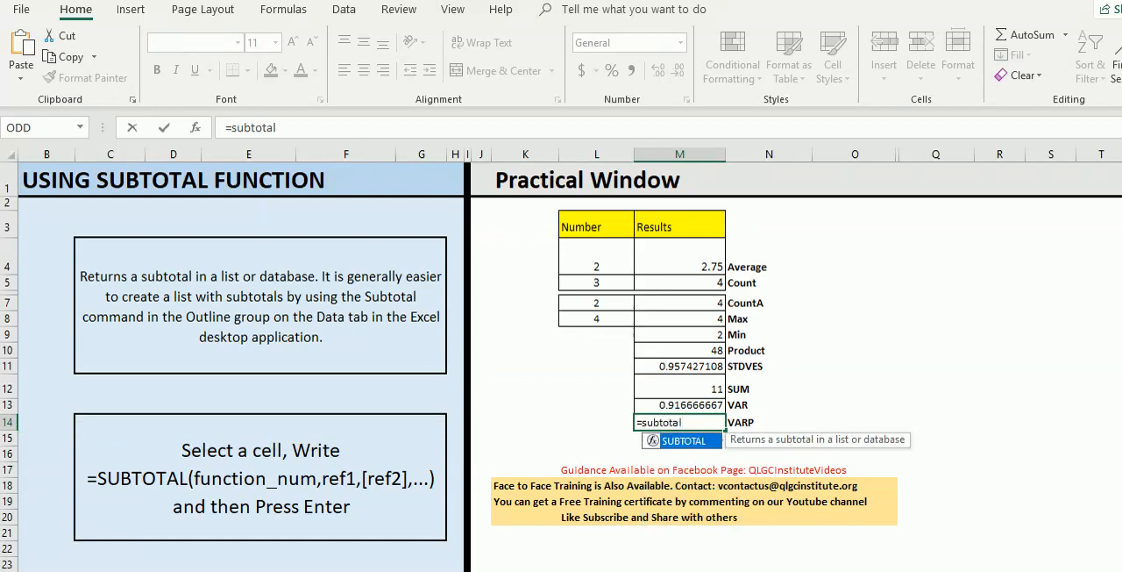
key("Tab")
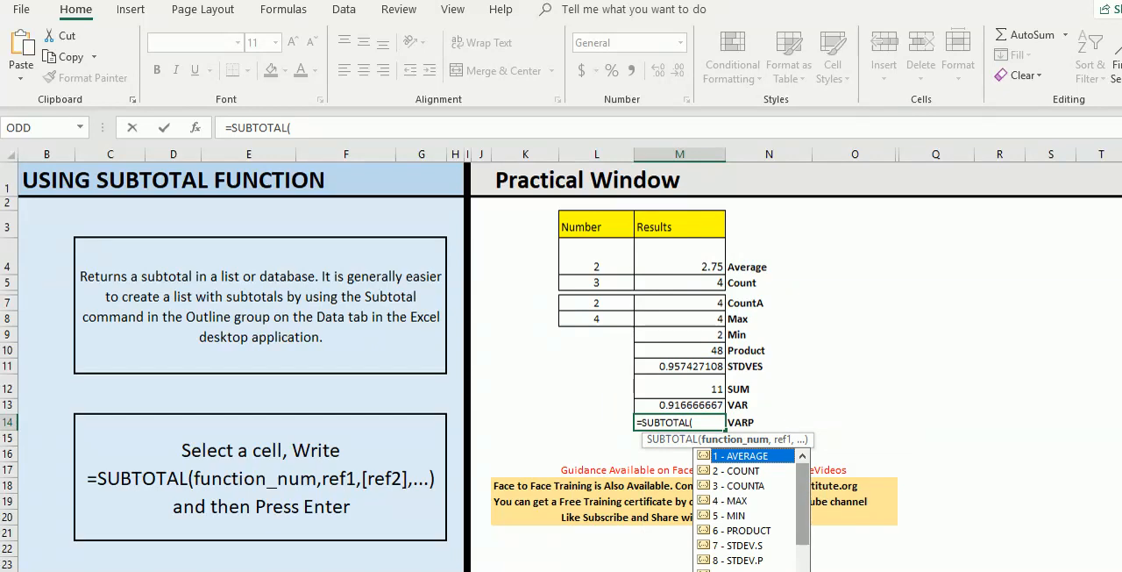
left_click_drag(803, 504, 803, 538)
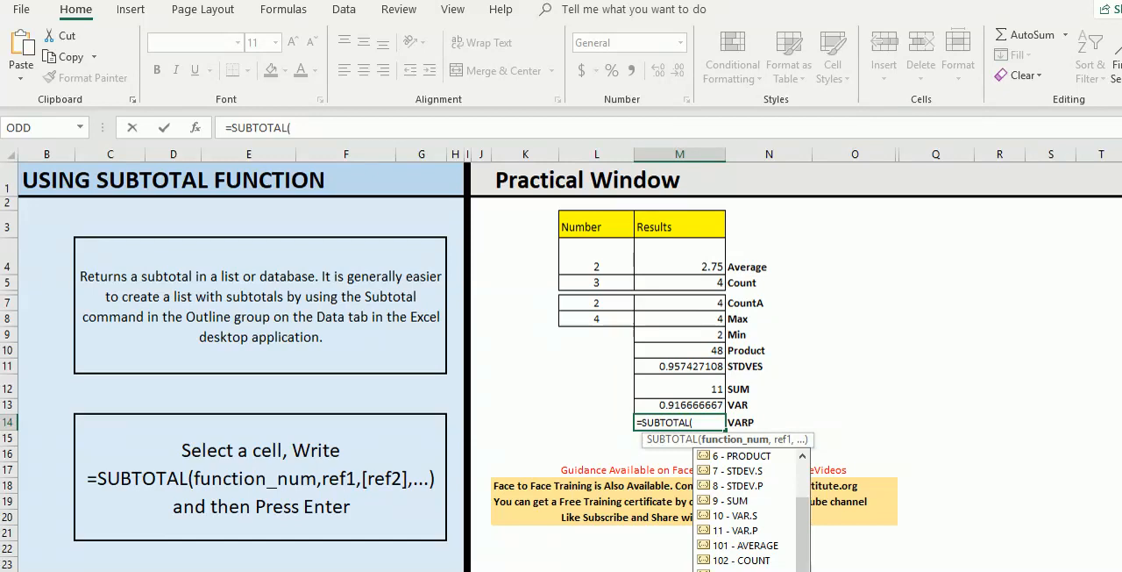
double_click(735, 530)
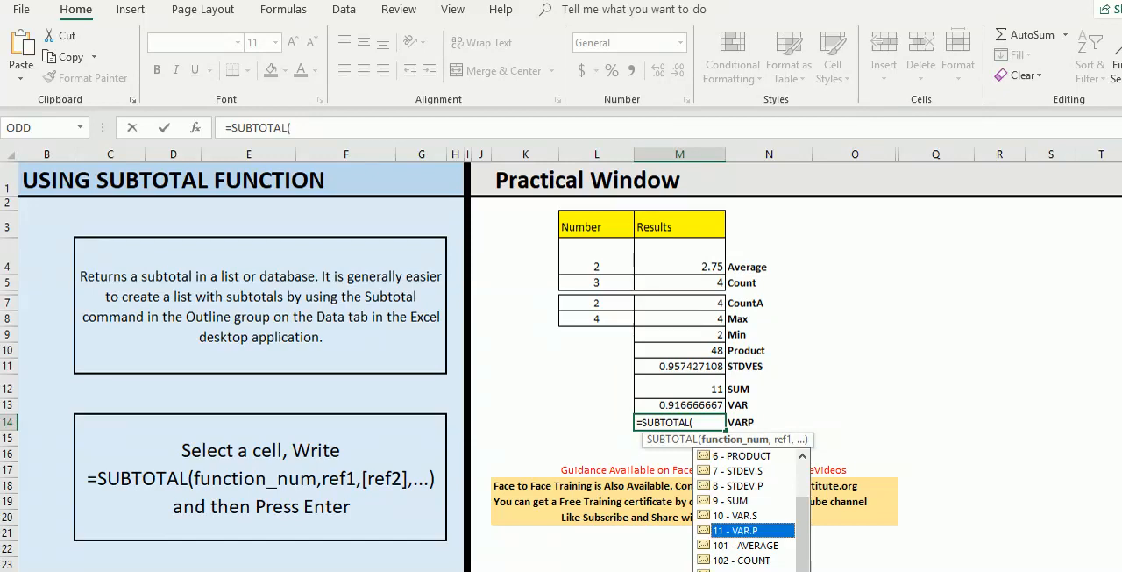
type(",")
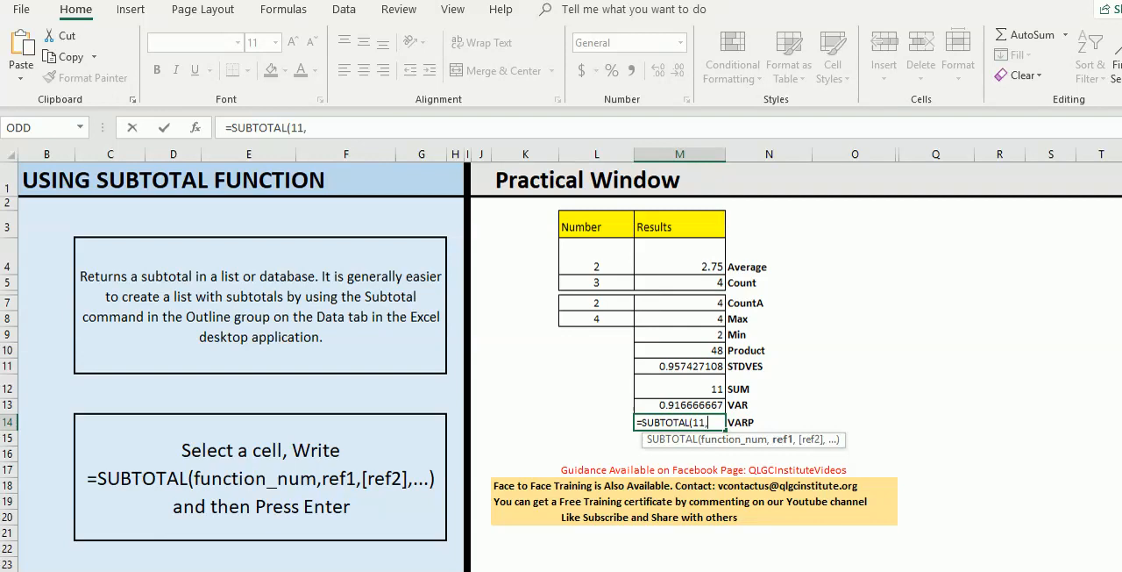
left_click_drag(596, 254, 596, 321)
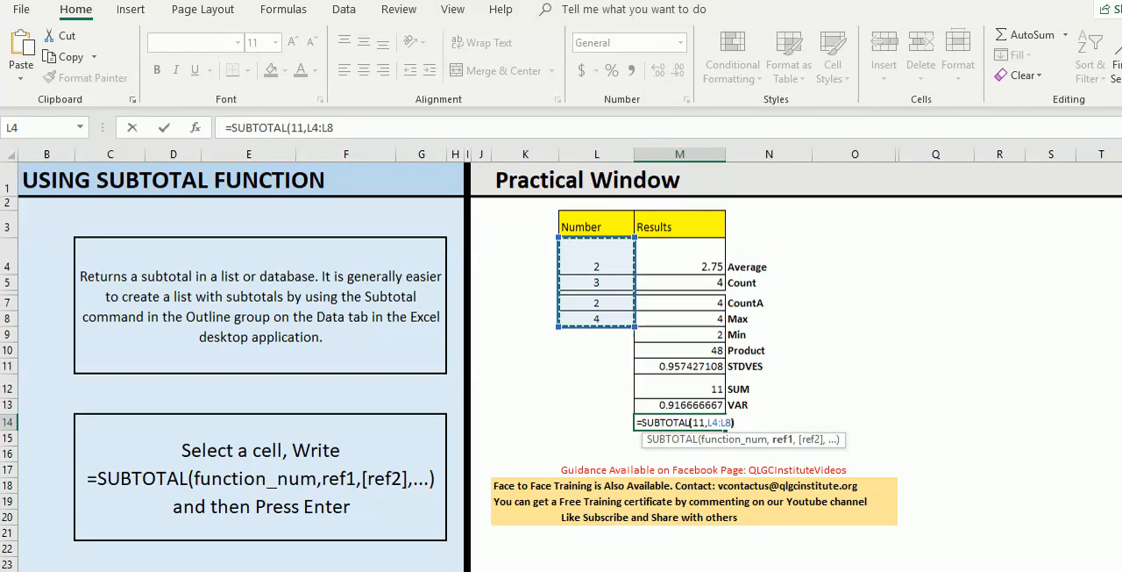
type(")")
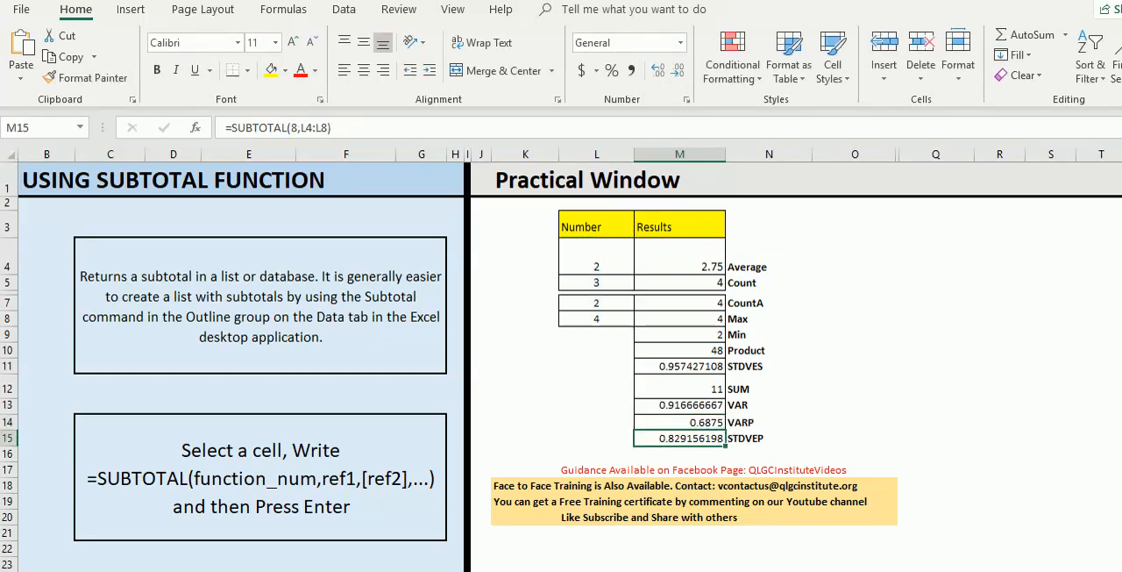
left_click(855, 422)
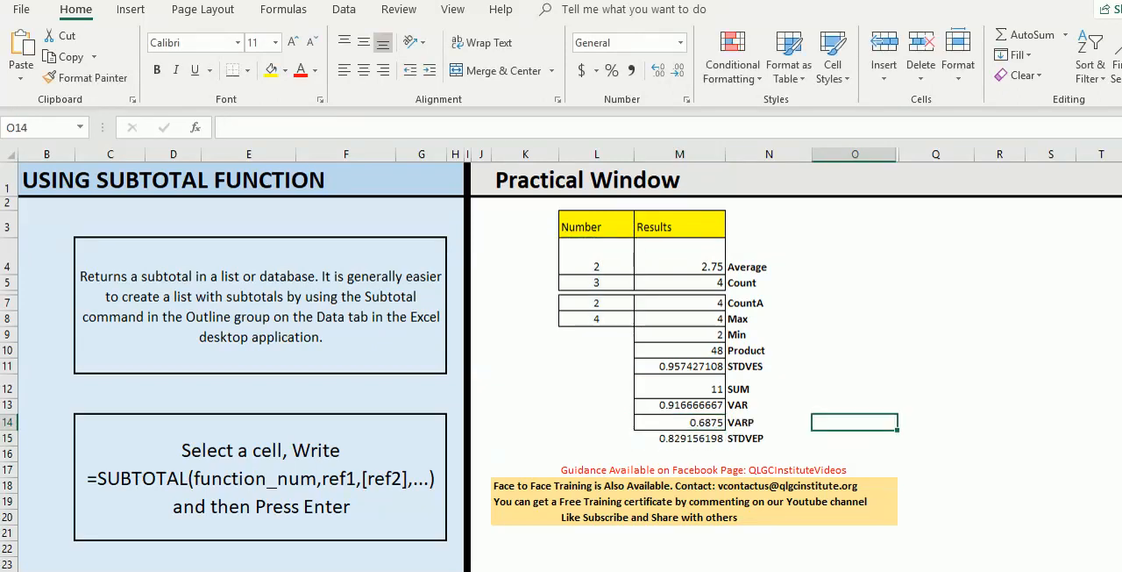
- Change the label in N13 beside the function 10 result to VARS
left_click(769, 406)
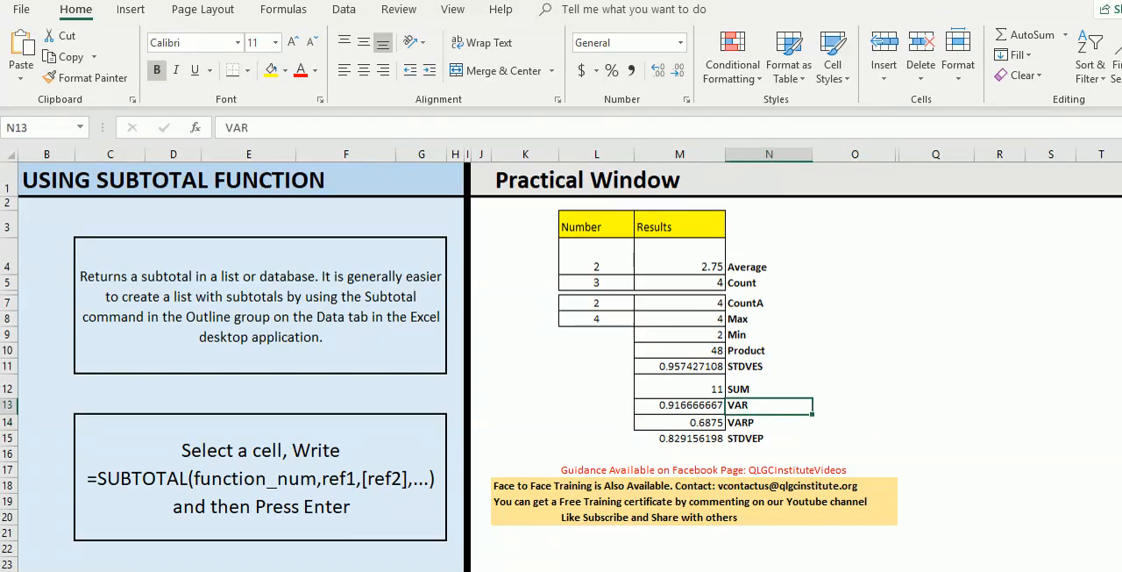
left_click(250, 128)
type("S")
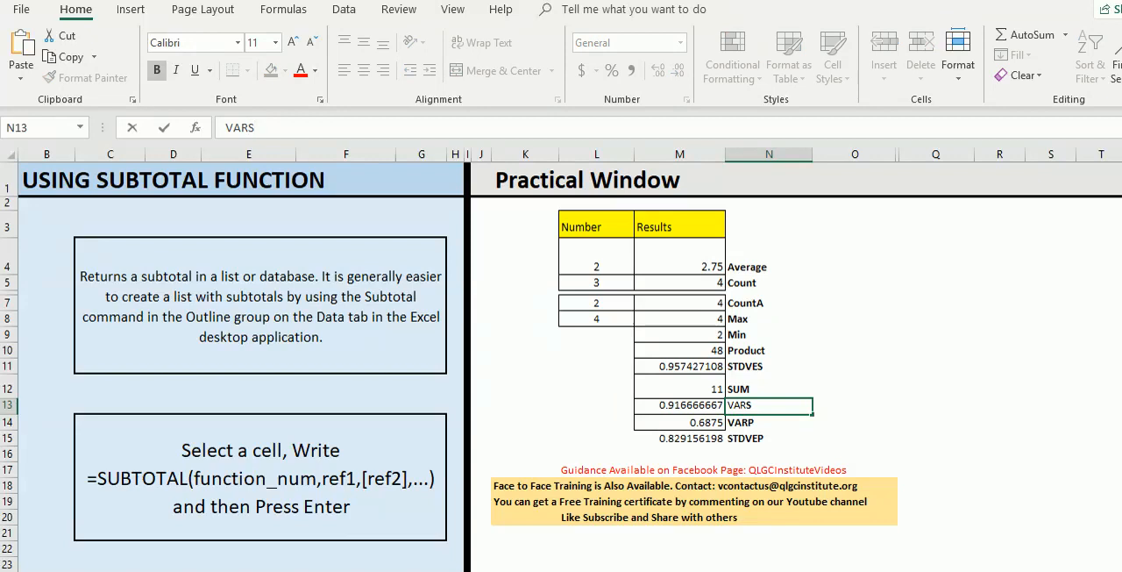
left_click(855, 422)
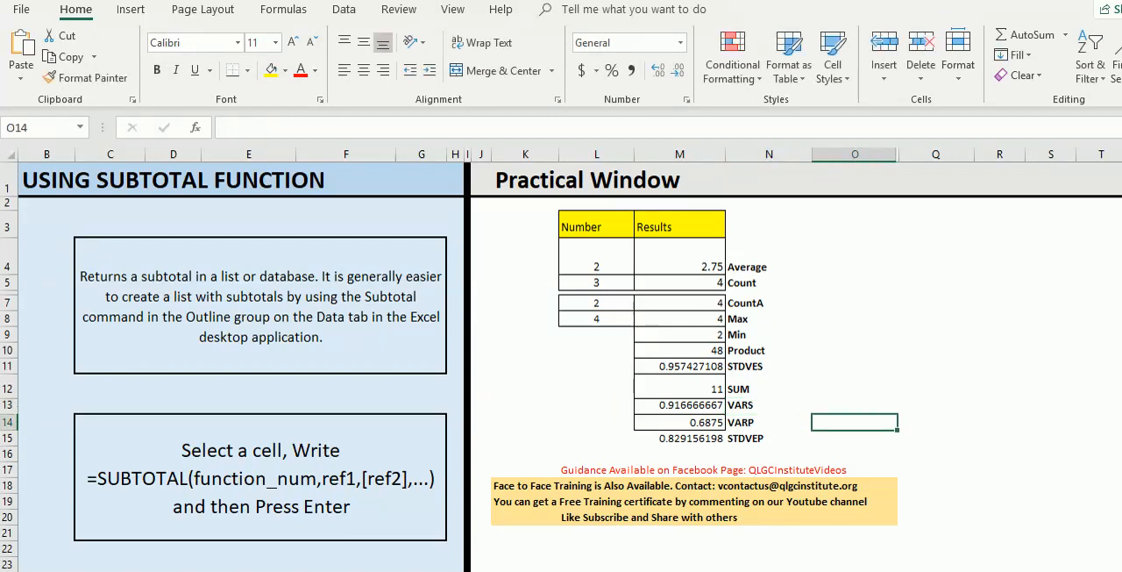